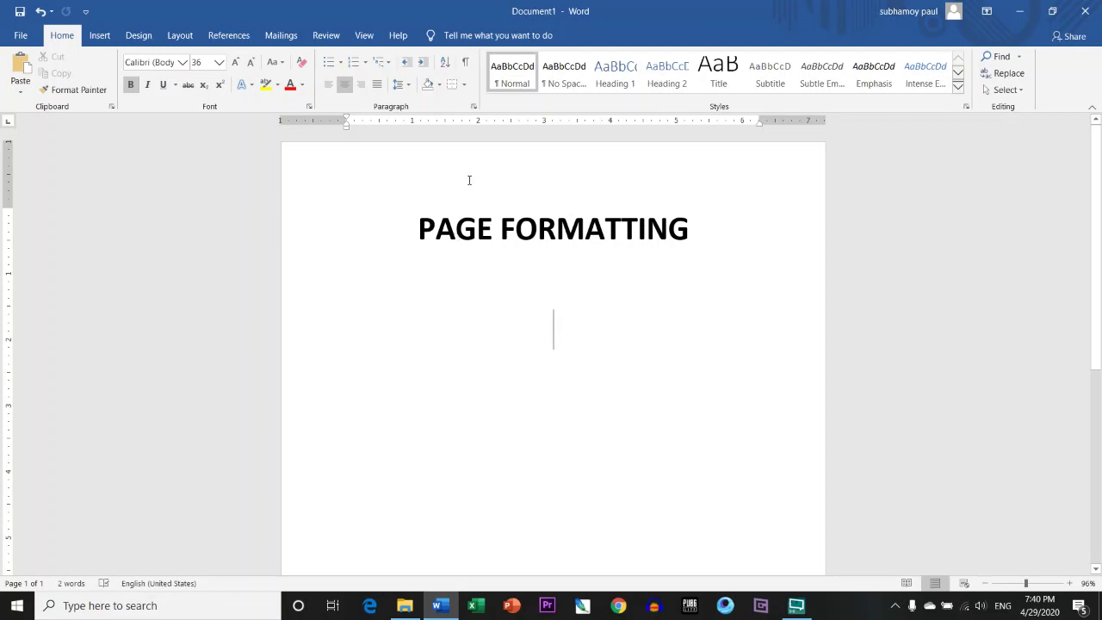
scroll(515, 216, "down", 2, "ctrl")
scroll(699, 379, "down", 3)
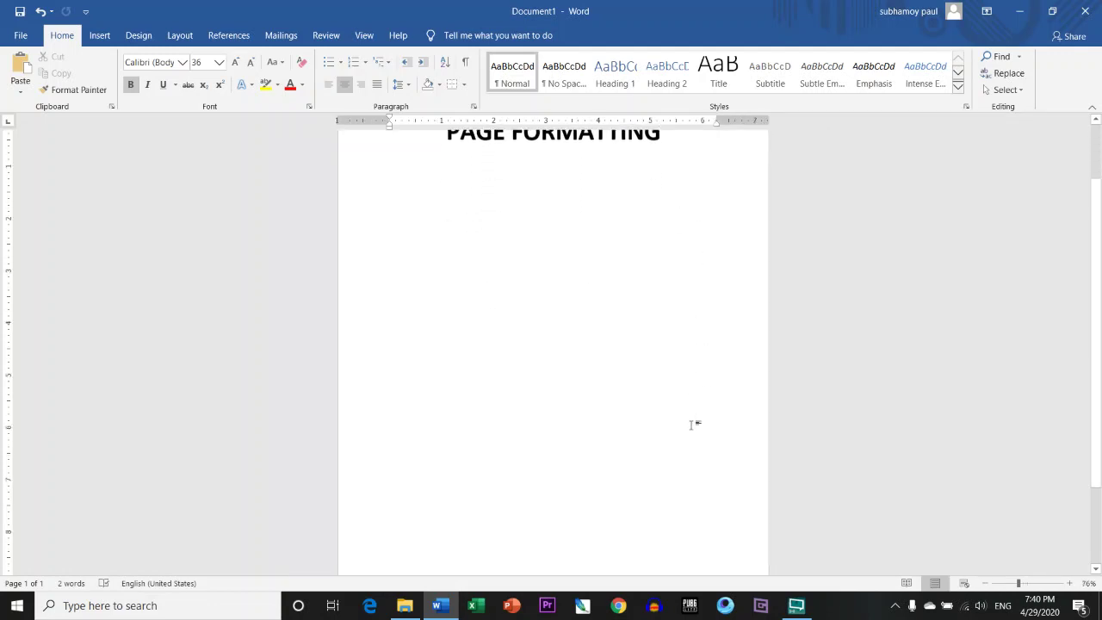
scroll(675, 452, "down", 2, "ctrl")
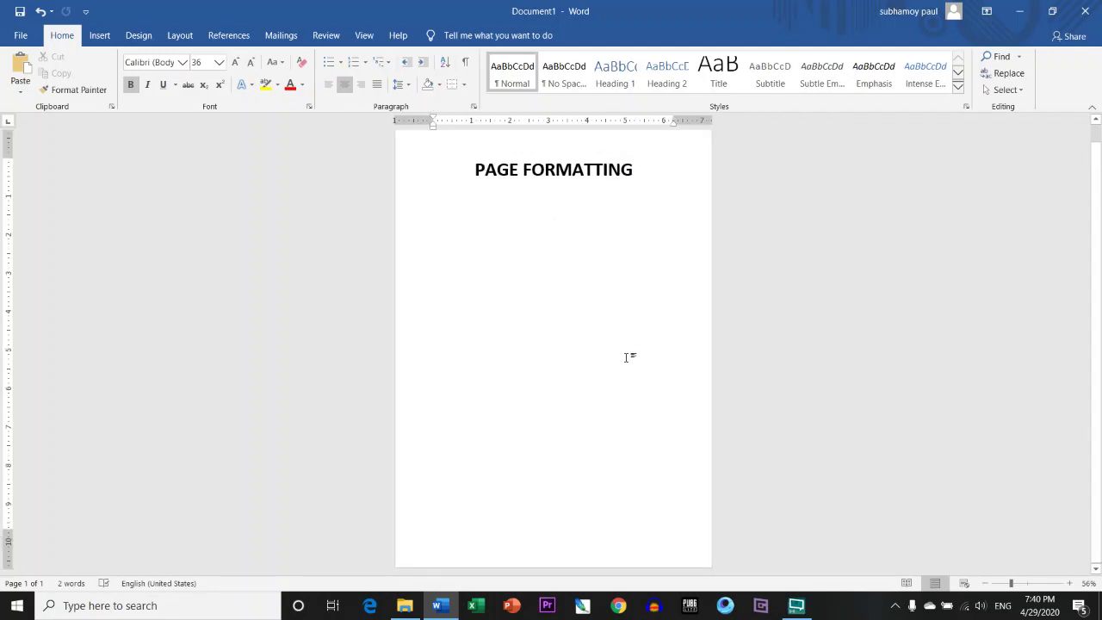
scroll(633, 249, "up", 1, "ctrl")
scroll(617, 281, "up", 5, "ctrl")
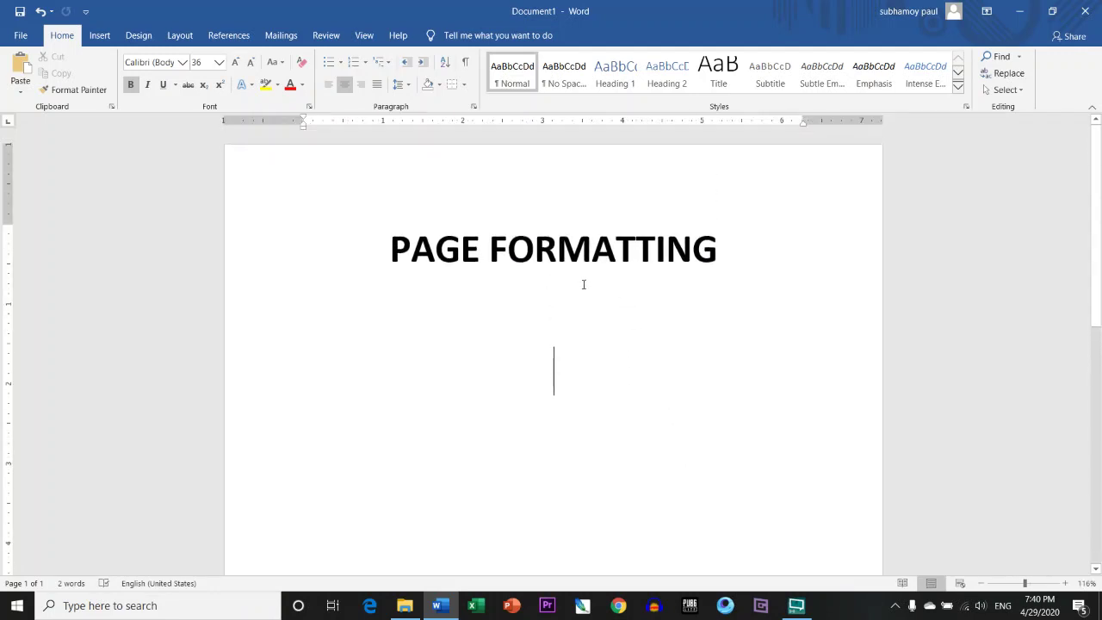
Place the insertion point just below the heading and view the available margin presets.
key("Return")
left_click(554, 303)
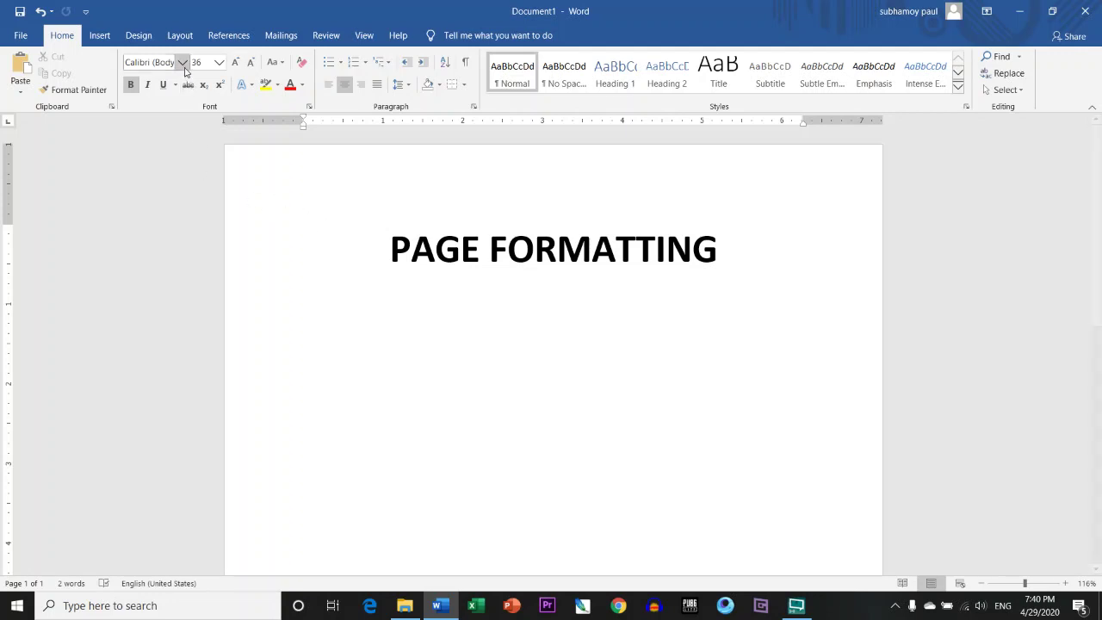
left_click(183, 41)
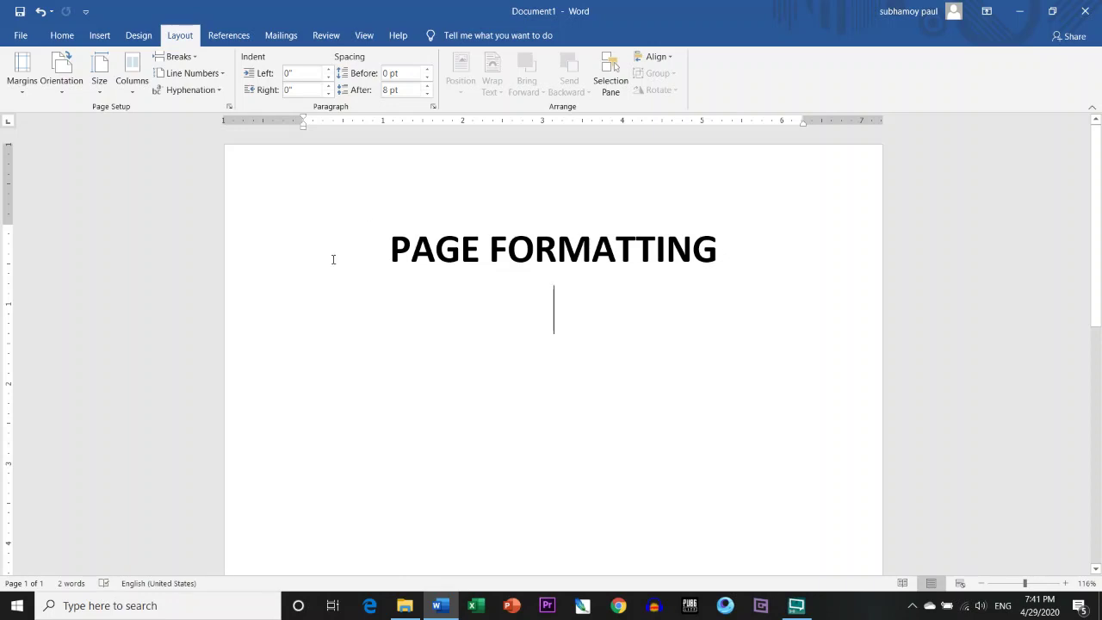
left_click(24, 86)
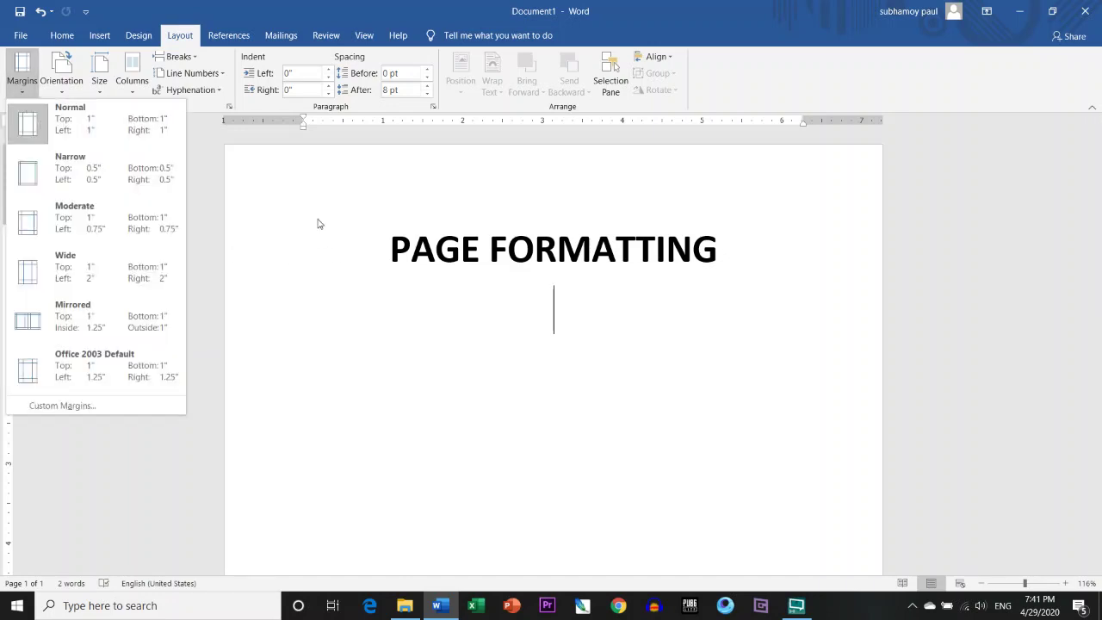
left_click(308, 136)
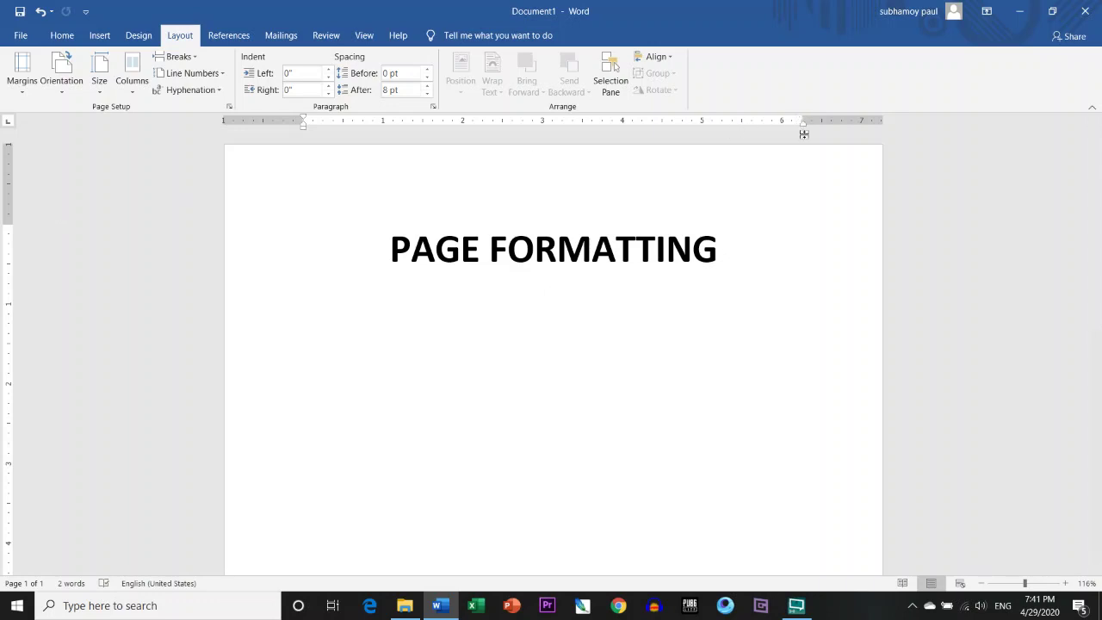
Try the Narrow margin preset on the page, followed by the Moderate preset.
left_click(23, 86)
left_click(43, 164)
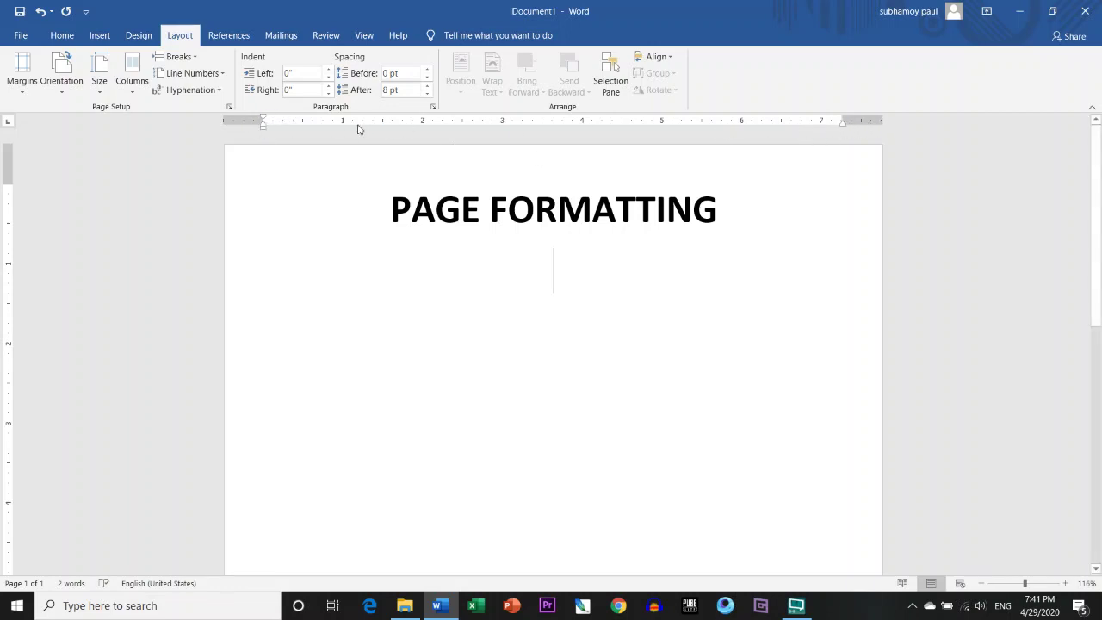
left_click(23, 75)
left_click(73, 224)
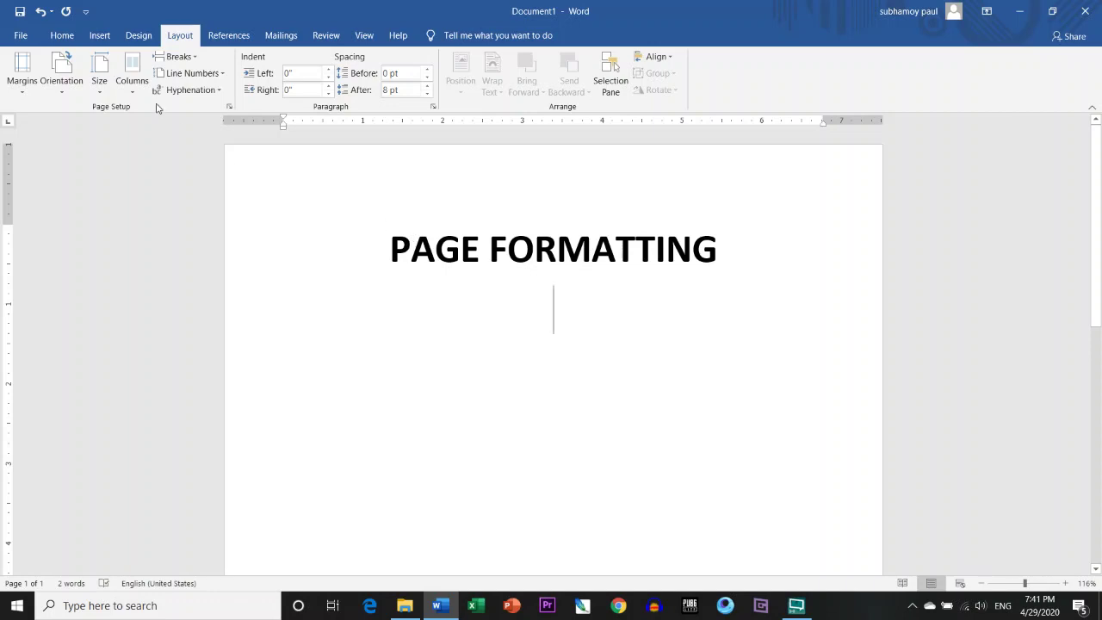
Try the Wide margin preset and return the page to the Normal 1-inch margins.
left_click(19, 95)
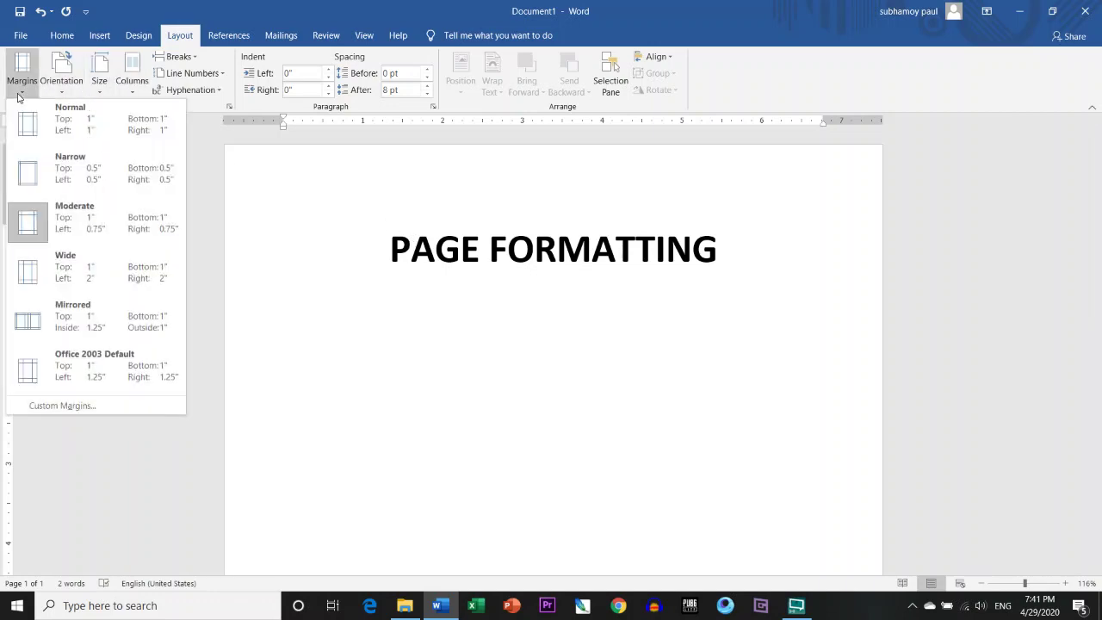
left_click(56, 273)
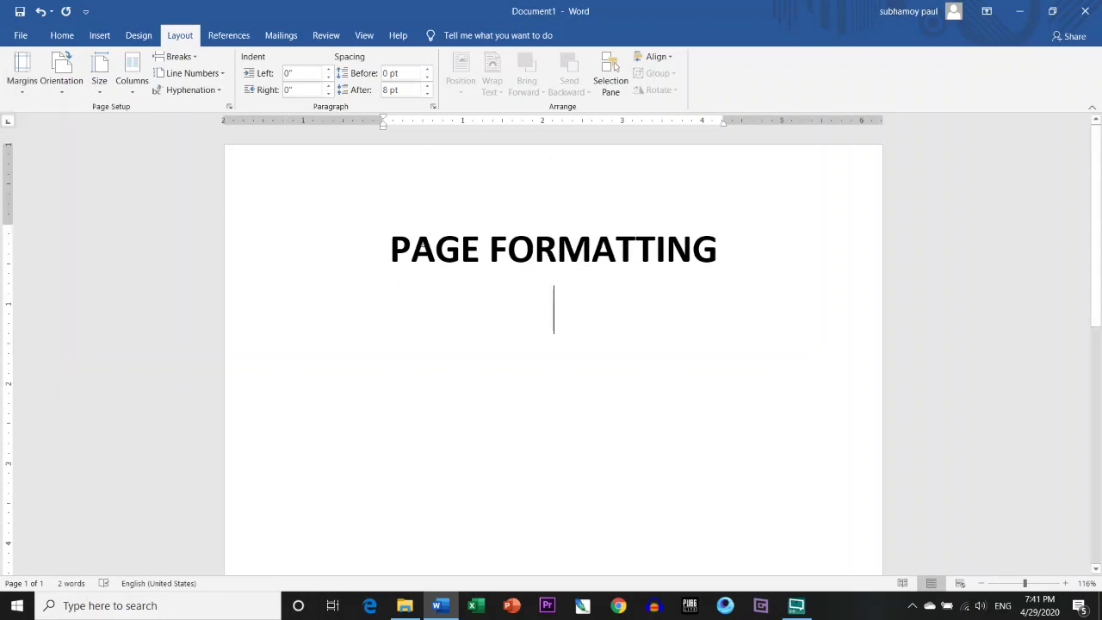
left_click(23, 71)
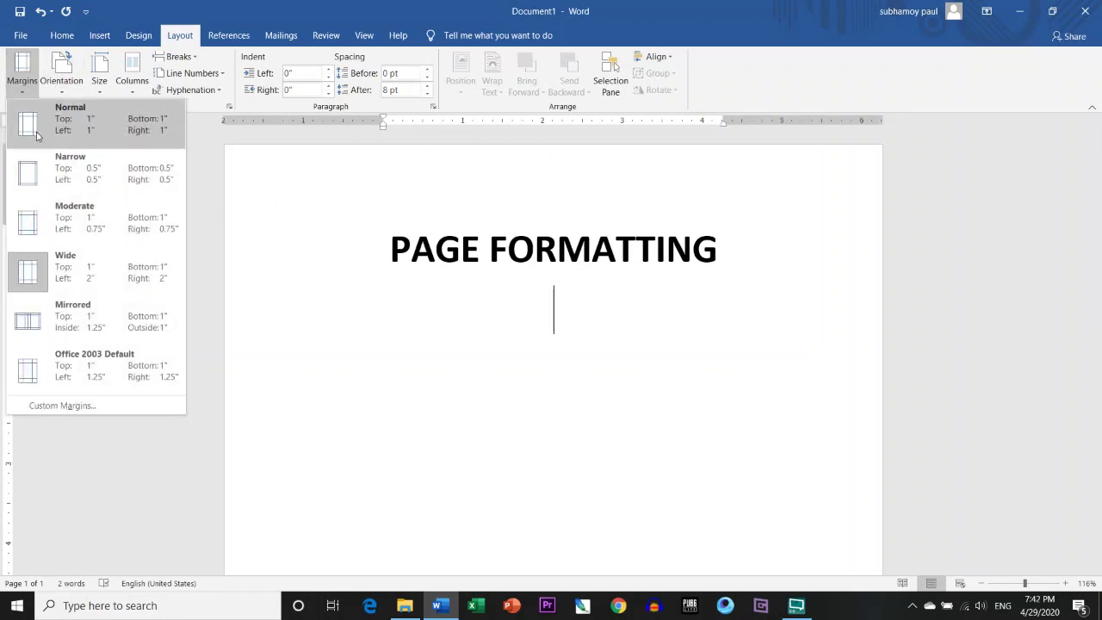
left_click(54, 131)
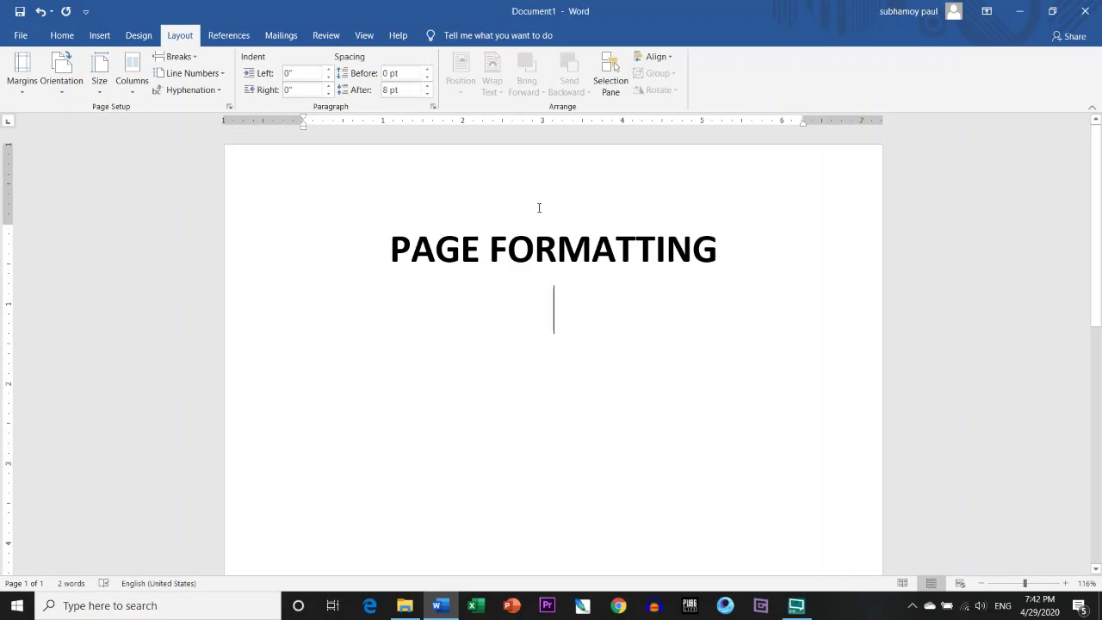
Switch the page orientation to Landscape and back to Portrait.
scroll(539, 207, "down", 4, "ctrl")
scroll(551, 172, "down", 5)
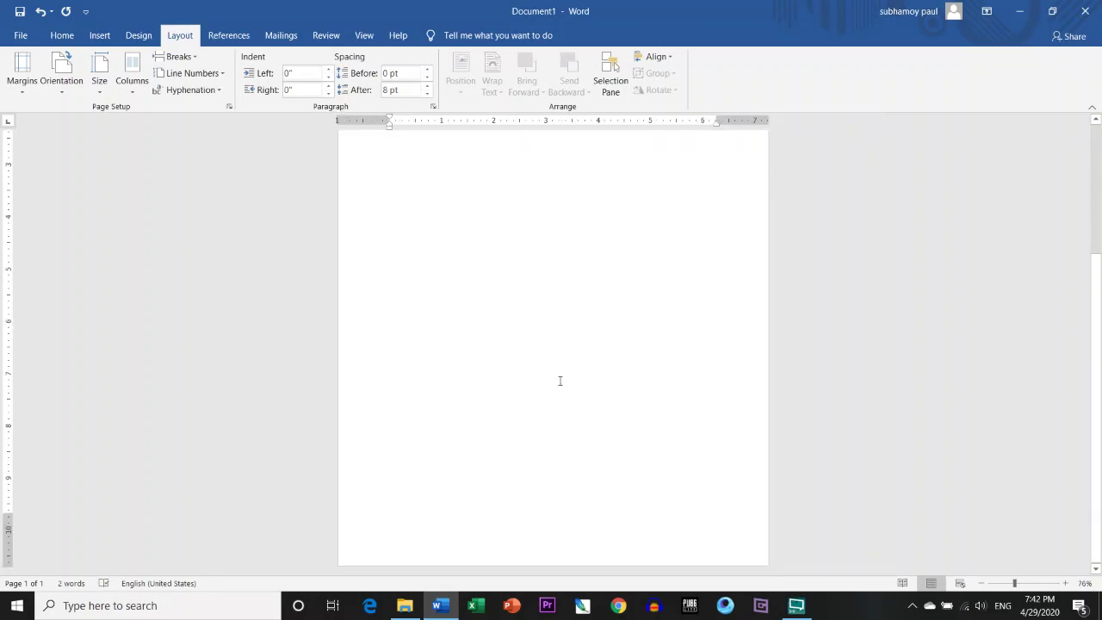
scroll(559, 380, "up", 5, "ctrl")
scroll(588, 298, "down", 7, "ctrl")
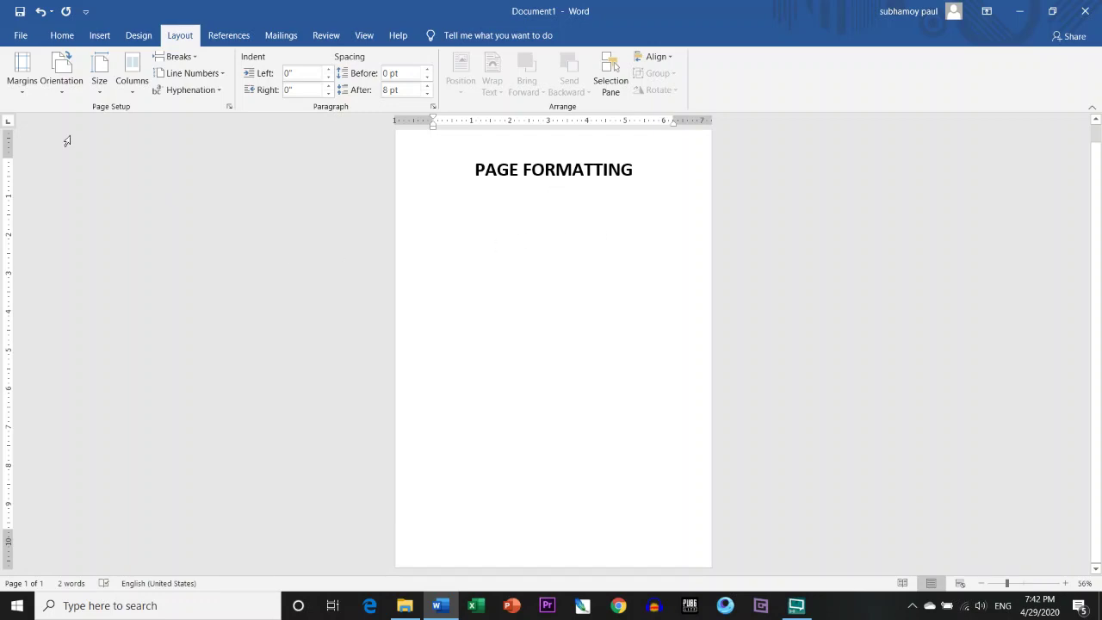
left_click(68, 95)
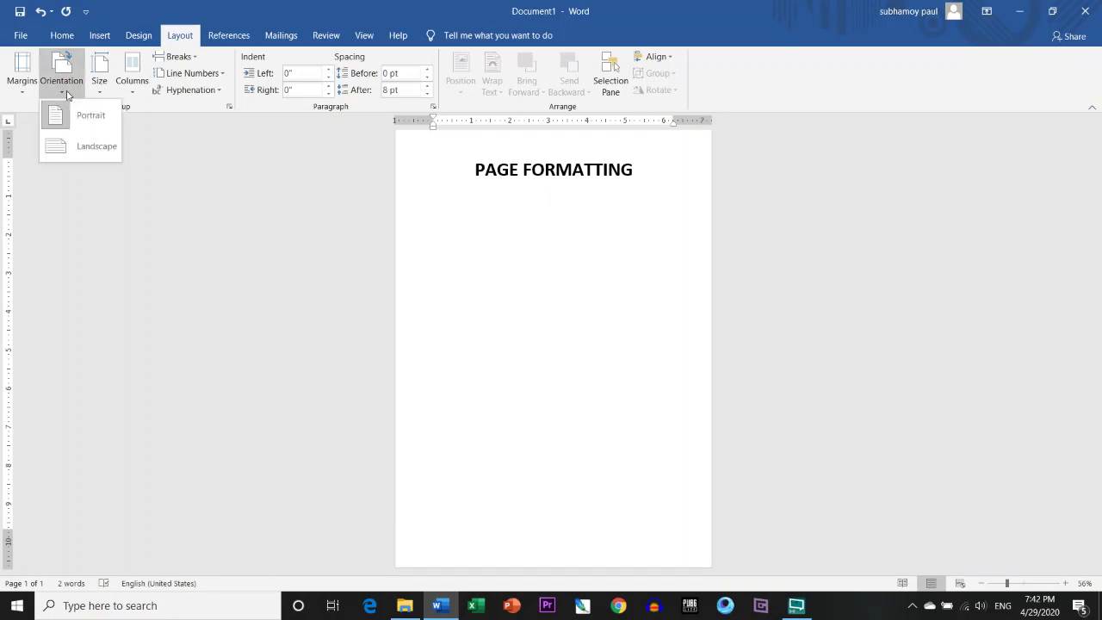
left_click(79, 147)
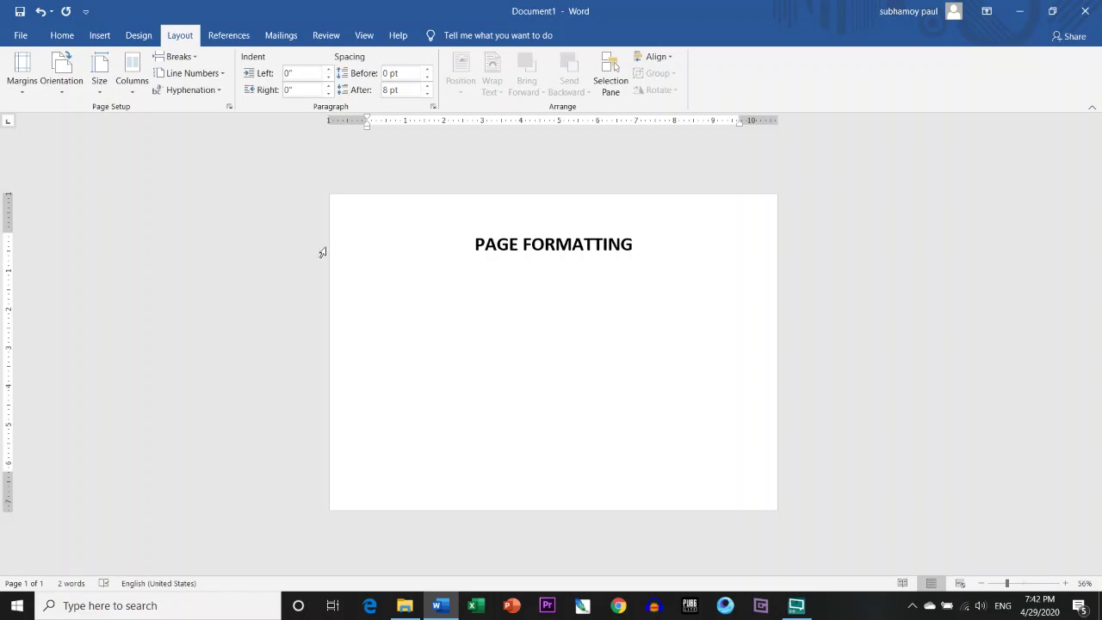
left_click(66, 93)
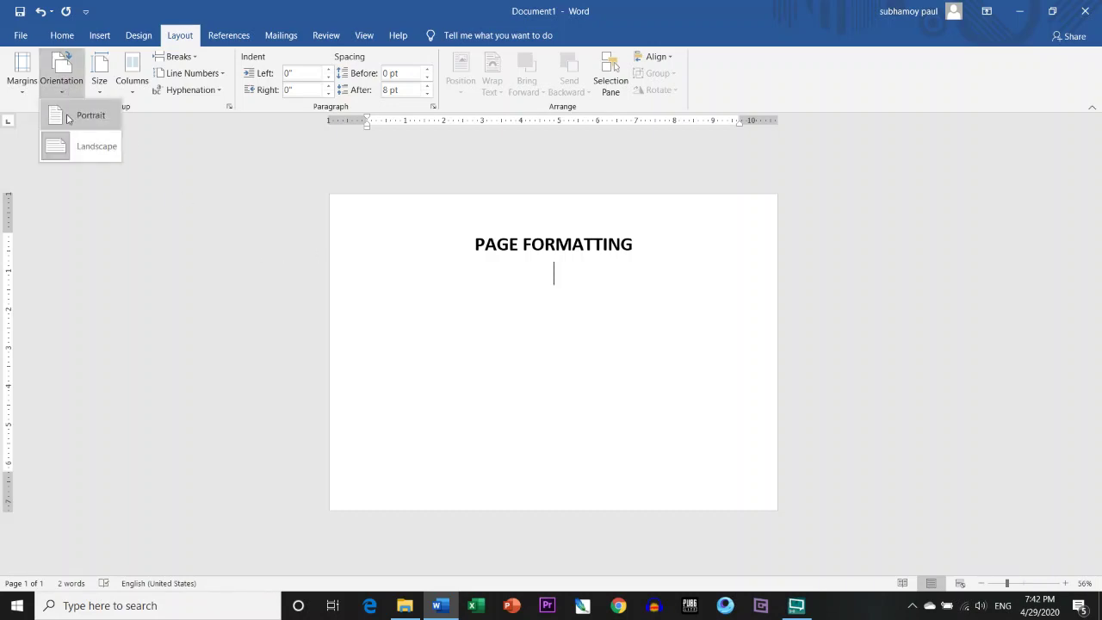
left_click(69, 117)
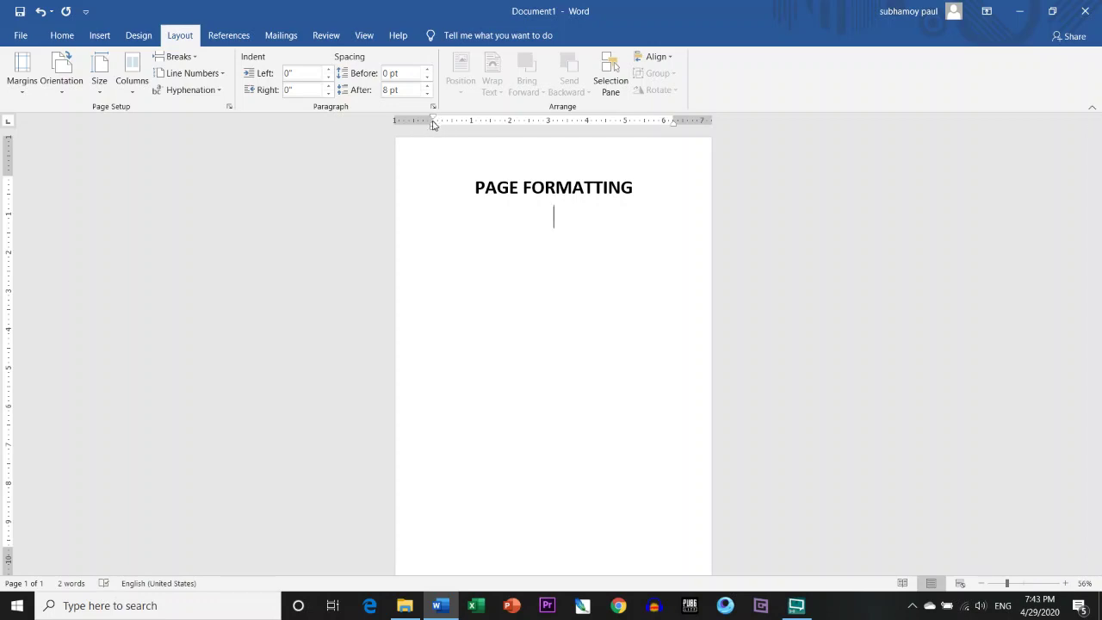
Set the first-line indent of the empty paragraph below the heading to 1 inch on the ruler.
left_click_drag(1007, 584, 1004, 584)
left_click(1024, 584)
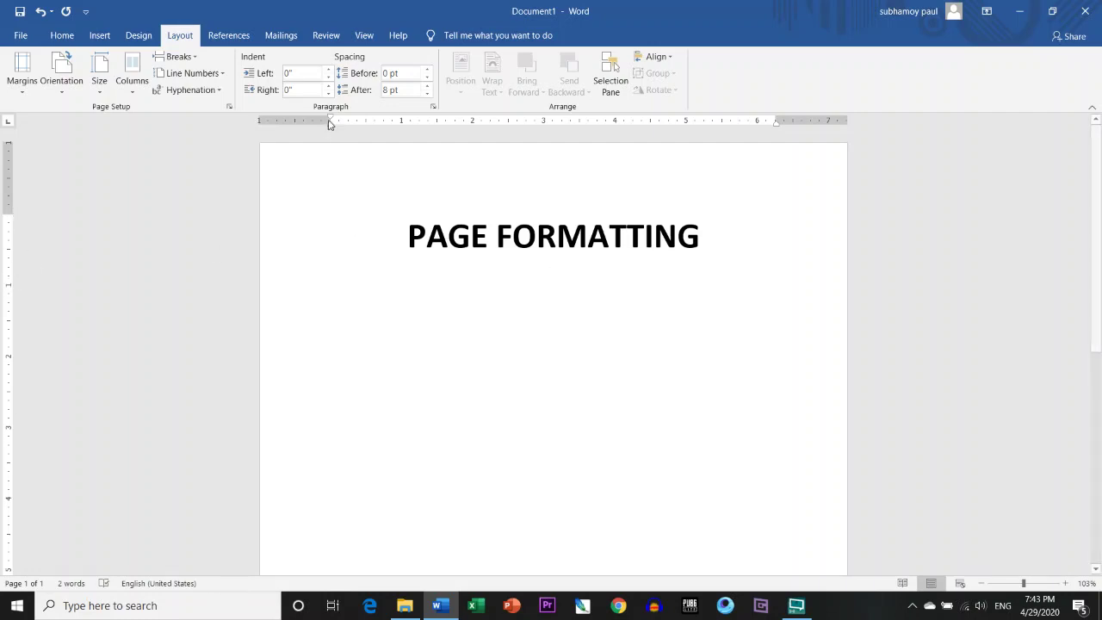
left_click_drag(330, 120, 400, 123)
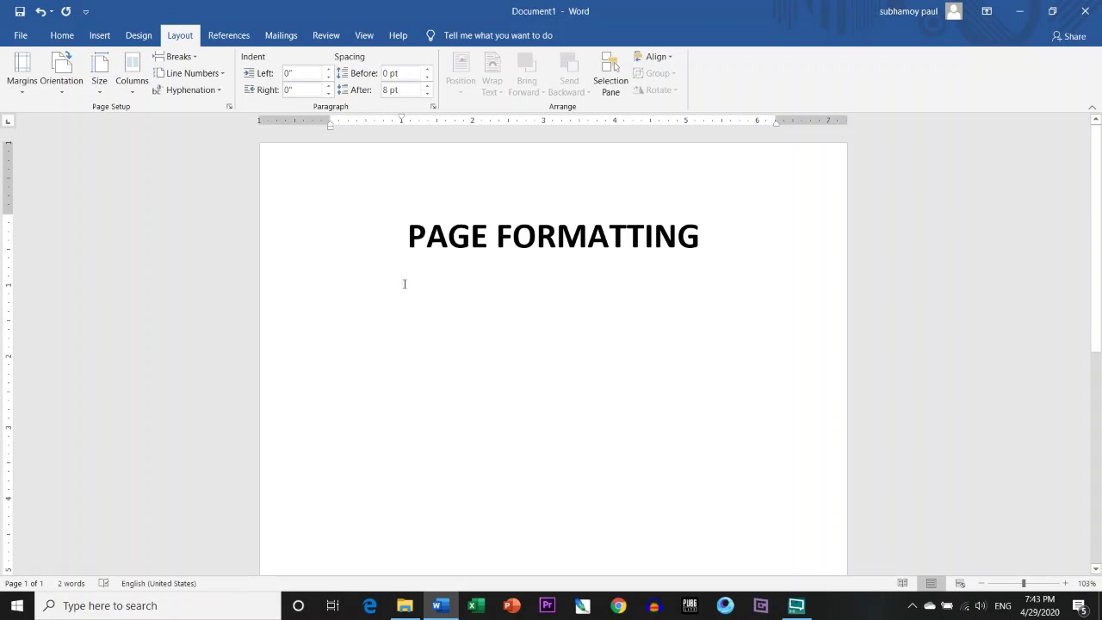
Remove the indented empty paragraph and start a fresh one below the heading.
key("BackSpace")
key("BackSpace")
key("BackSpace")
key("Return")
left_click(690, 256)
key("Return")
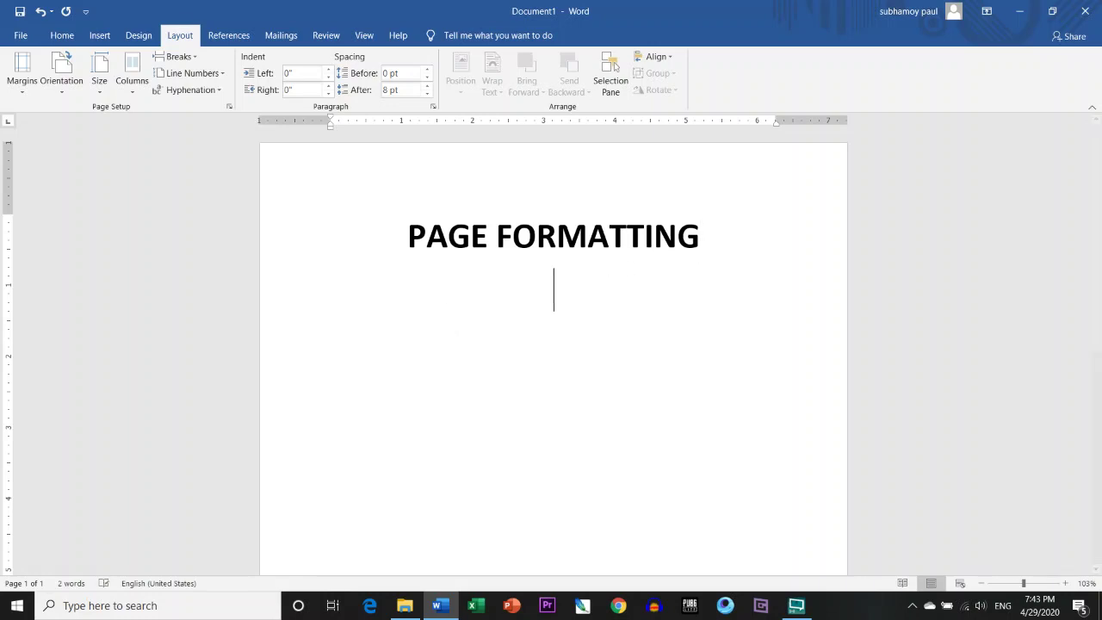
Set the new paragraph's left indent to 0.75" and align the paragraph left.
mouse_move(331, 118)
left_mouse_down()
mouse_move(381, 119)
mouse_move(333, 126)
mouse_move(383, 129)
left_mouse_up()
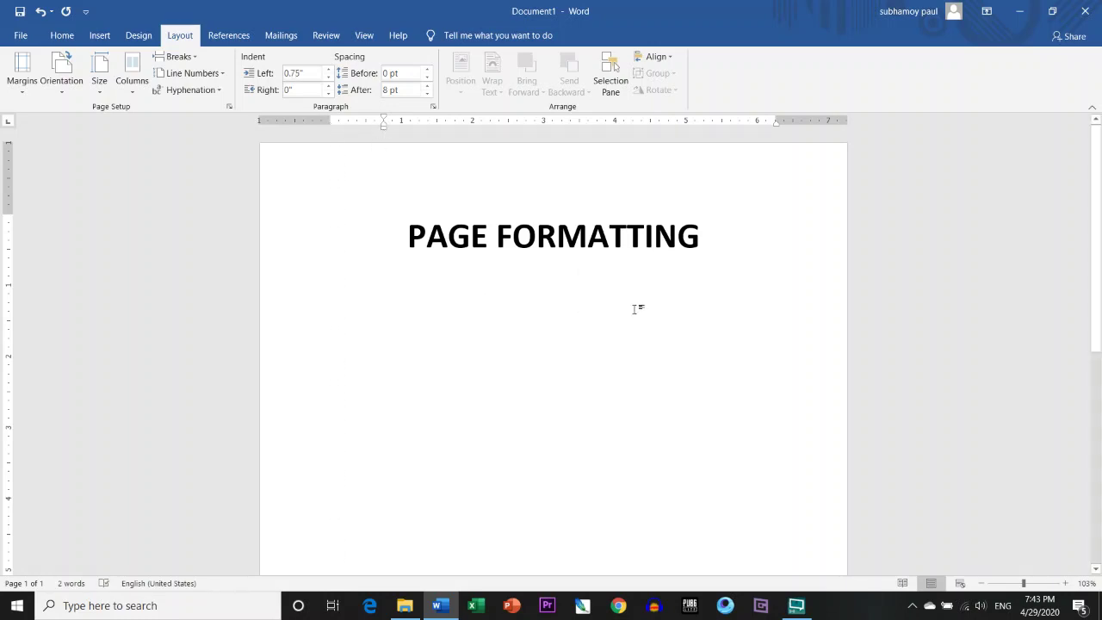
key("ctrl+l")
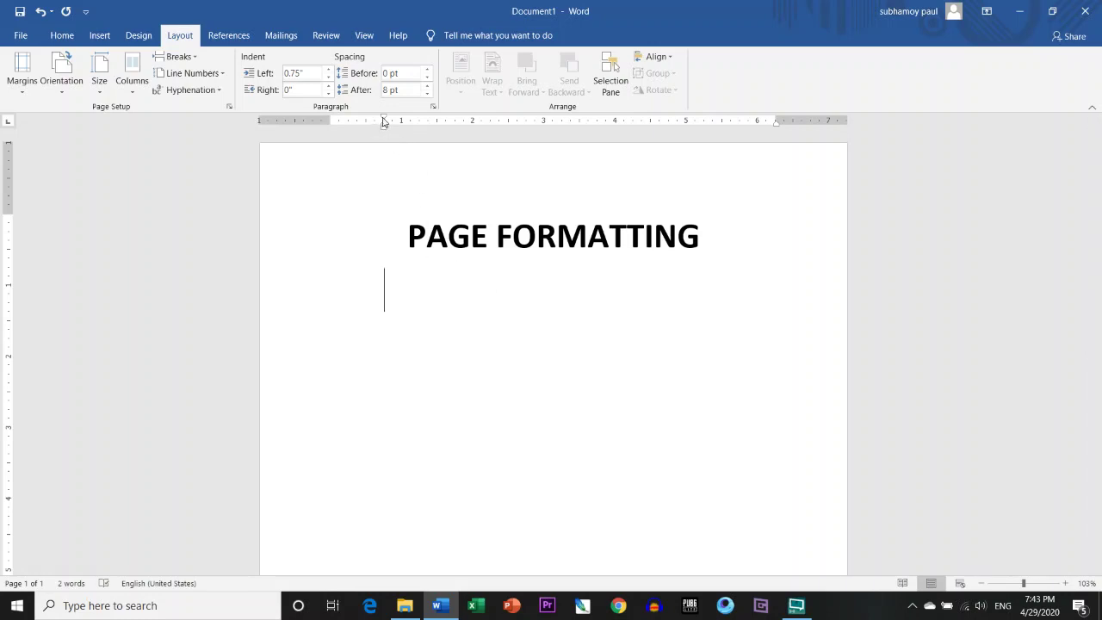
left_click_drag(383, 119, 383, 119)
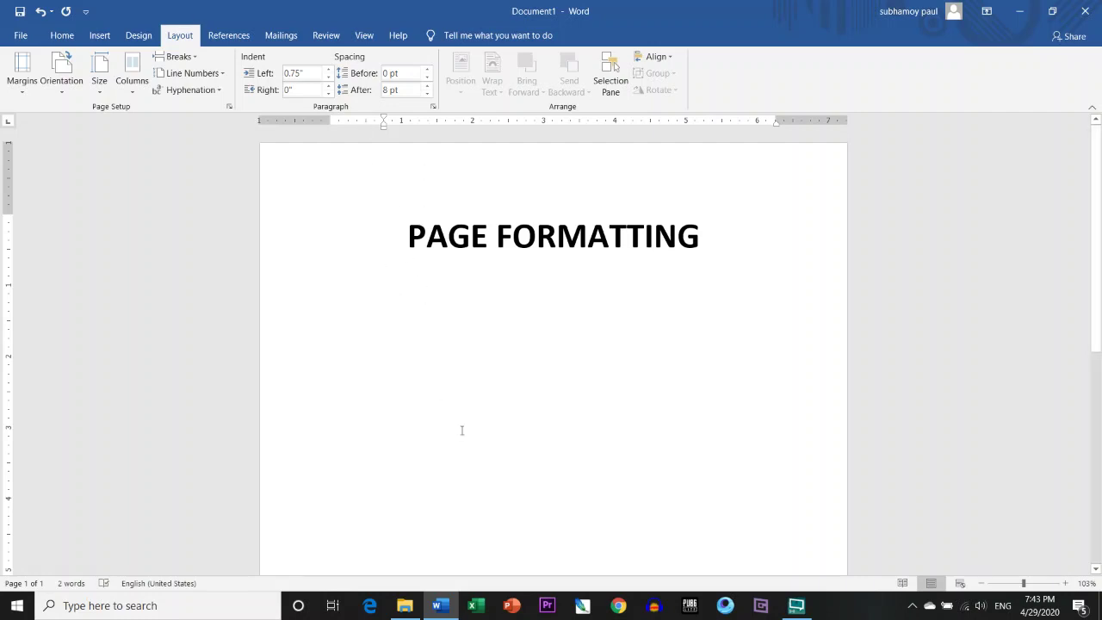
Write "Ctrl + M" below the heading and repeatedly increase the left indent of a new line under it.
type("ctr")
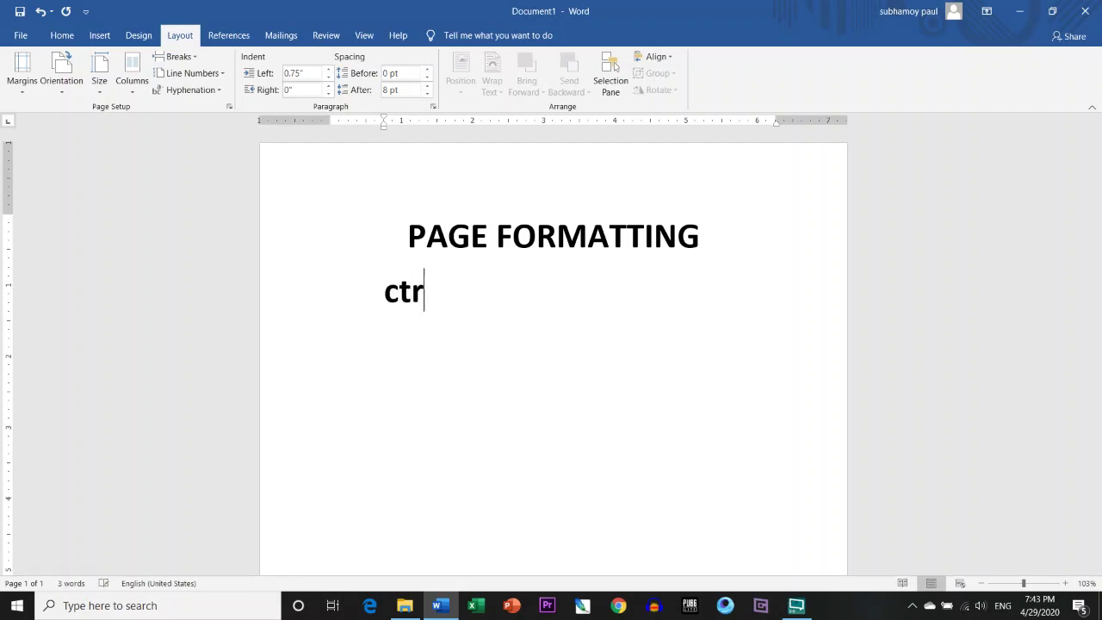
type("l + M")
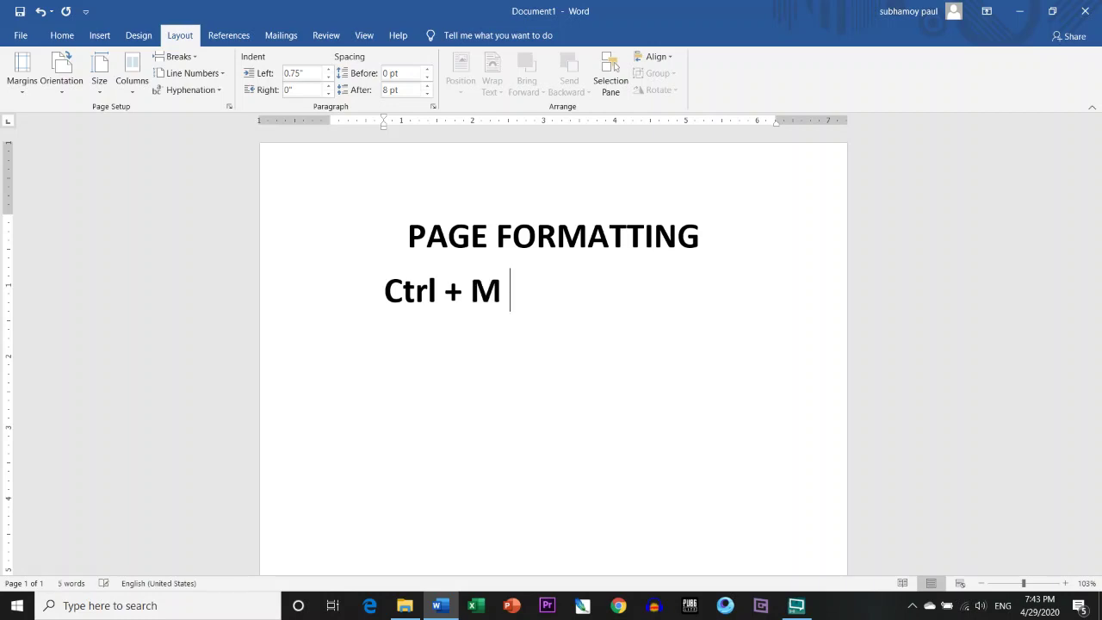
key("Return")
key("ctrl+m")
key("ctrl+m")
key("ctrl+m")
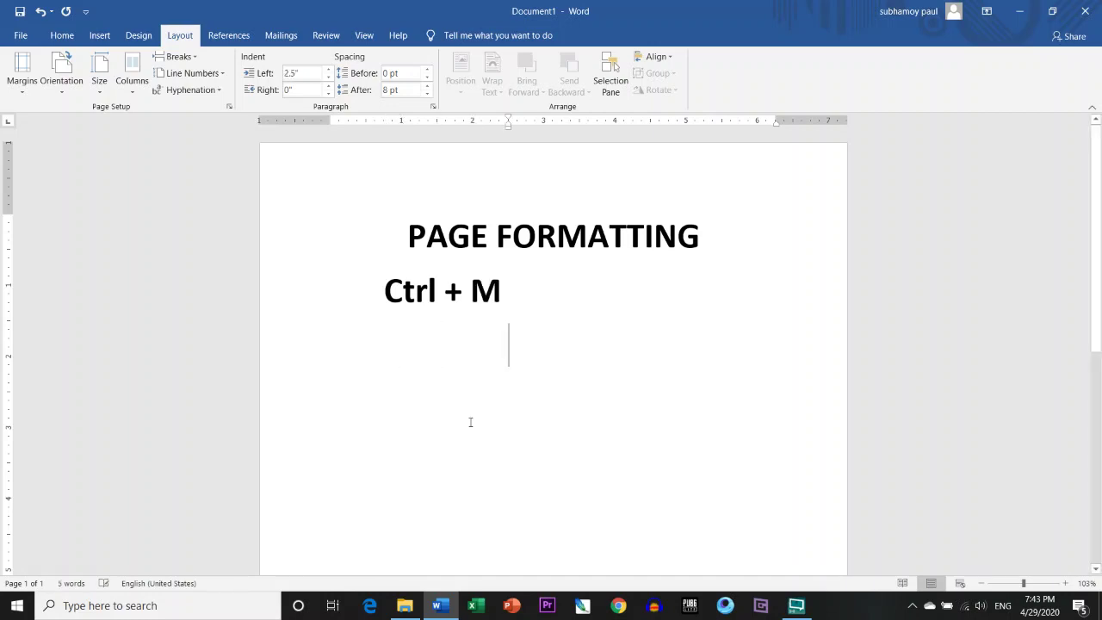
key("ctrl+m")
key("ctrl+m")
key("ctrl+m")
key("ctrl+m")
key("ctrl+m")
key("ctrl+m")
key("ctrl+m")
Delete the indented empty line and the "Ctrl + M" line, leaving only the heading.
key("BackSpace")
key("BackSpace")
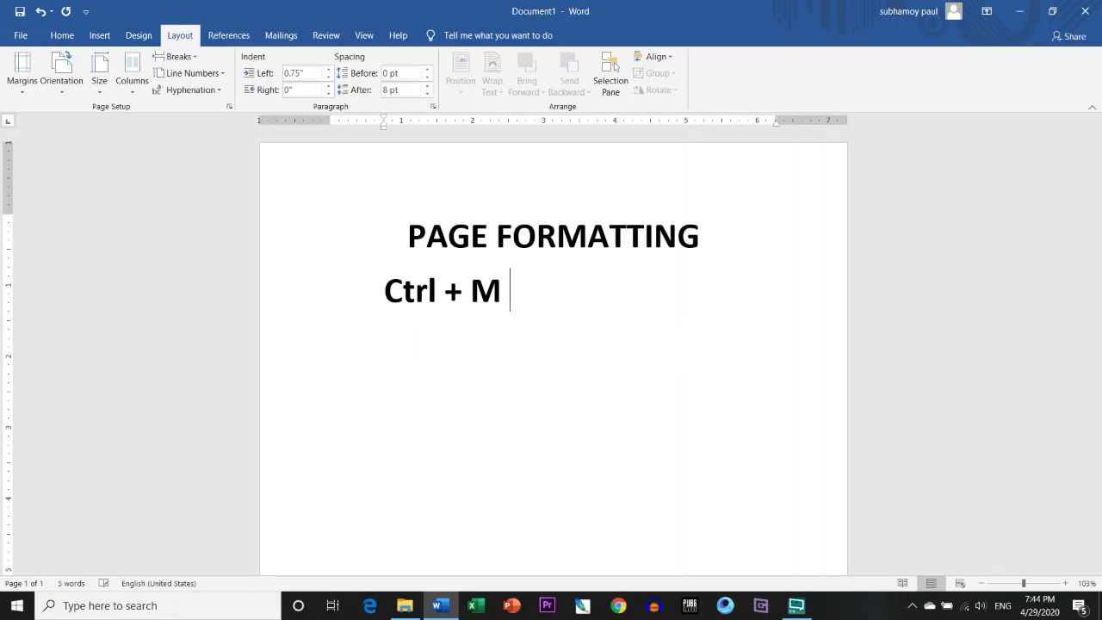
key("BackSpace")
key("BackSpace")
key("BackSpace")
key("BackSpace")
key("BackSpace")
key("BackSpace")
key("BackSpace")
key("BackSpace")
key("BackSpace")
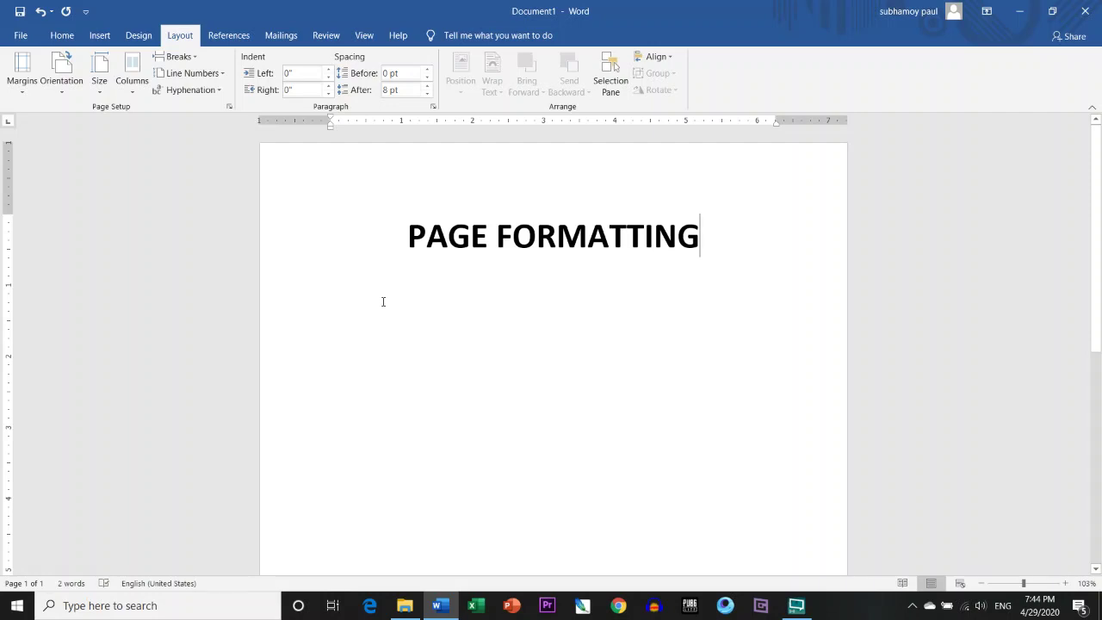
Lay the page out in two columns and generate sample text below the heading with =RAND().
left_click(132, 86)
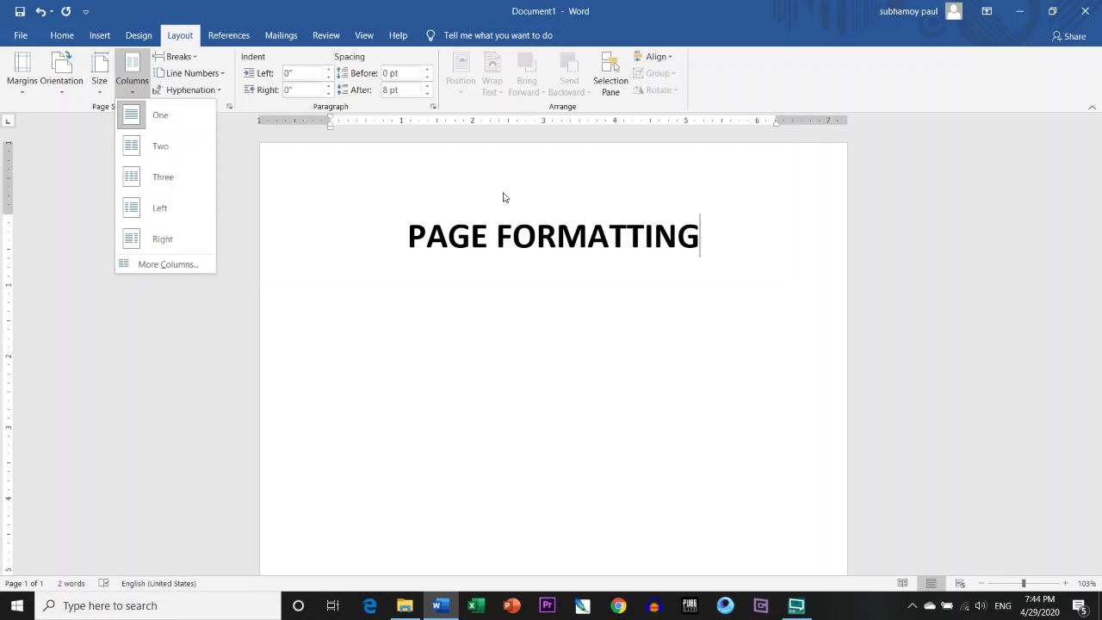
left_click(164, 147)
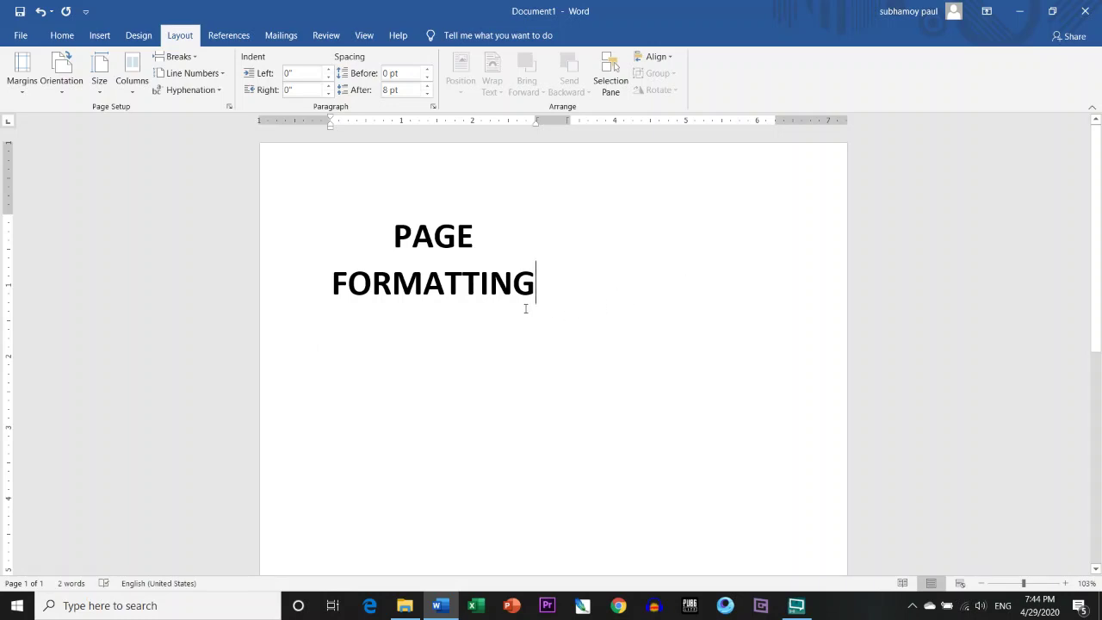
key("Return")
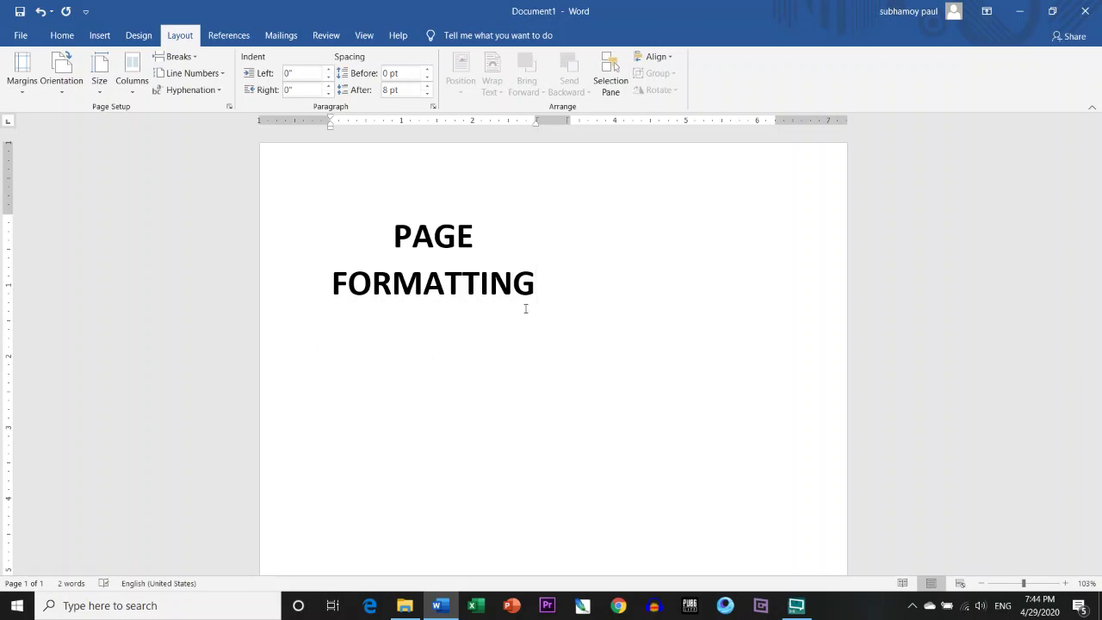
type("=RAND()")
Delete the end of the sample text, including the lines that run onto the second page.
key("BackSpace")
key("BackSpace")
key("BackSpace")
key("BackSpace")
key("BackSpace")
key("BackSpace")
key("BackSpace")
key("BackSpace")
key("BackSpace")
key("BackSpace")
key("BackSpace")
key("BackSpace")
key("BackSpace")
key("BackSpace")
key("BackSpace")
key("BackSpace")
key("BackSpace")
key("BackSpace")
key("BackSpace")
key("BackSpace")
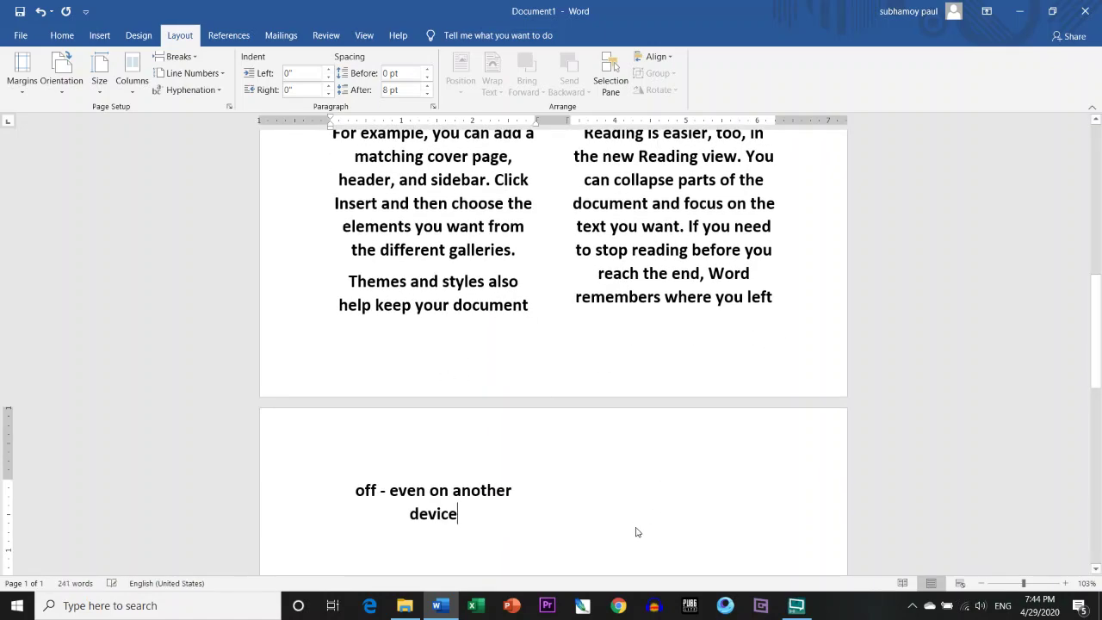
left_click_drag(584, 505, 287, 474)
key("BackSpace")
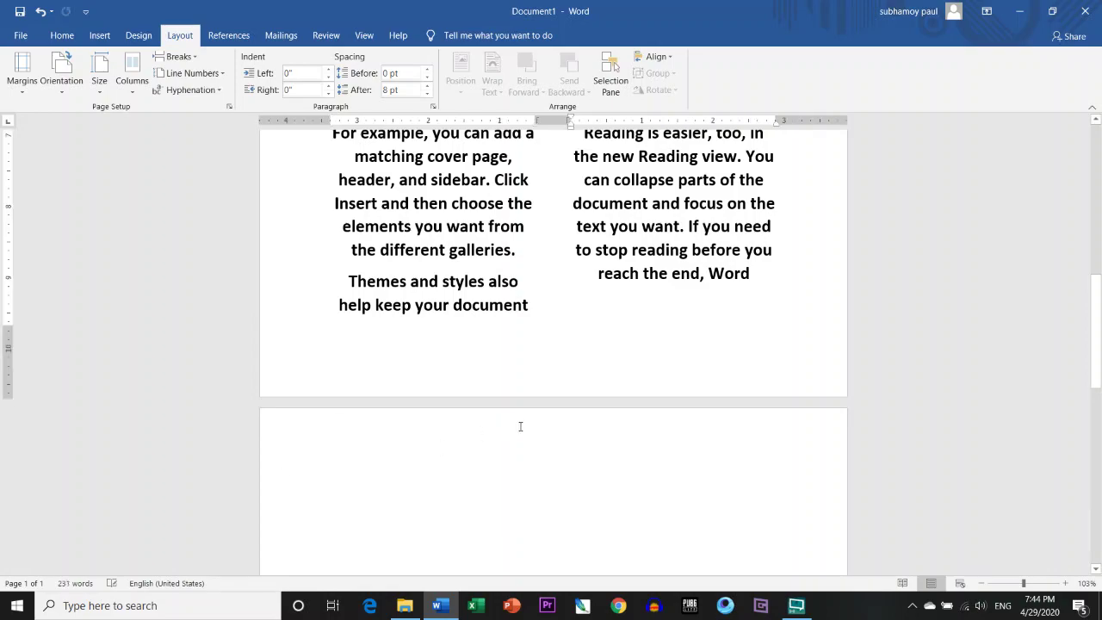
Change the page layout from two to three columns and check how the sample text flows across the pages.
scroll(565, 401, "up", 2)
left_click_drag(1100, 381, 1097, 270)
scroll(490, 263, "down", 2)
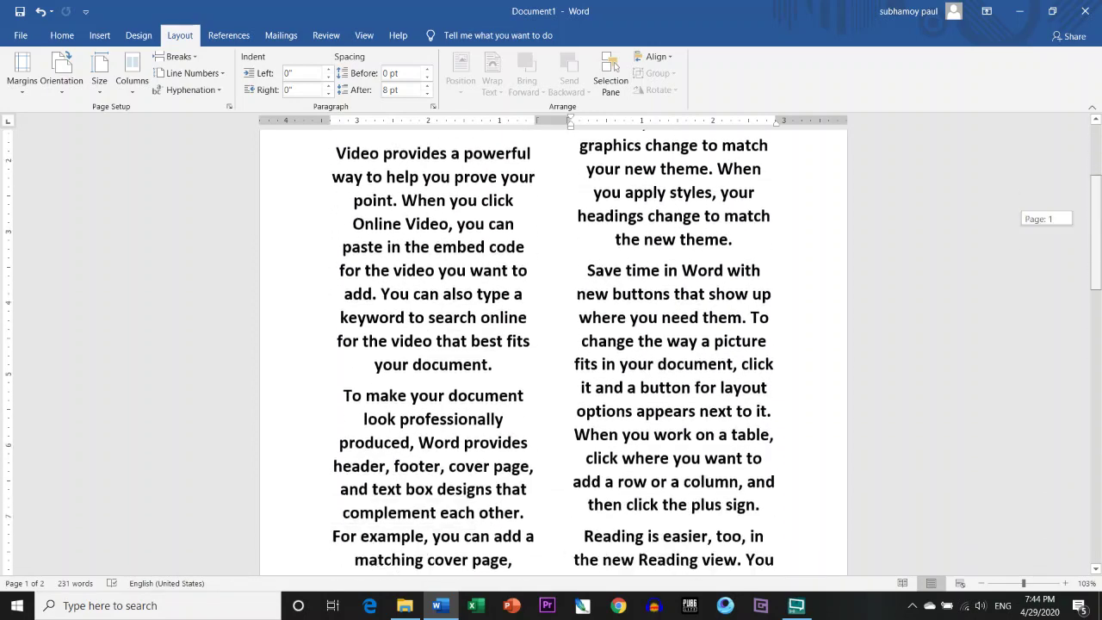
scroll(473, 271, "up", 3)
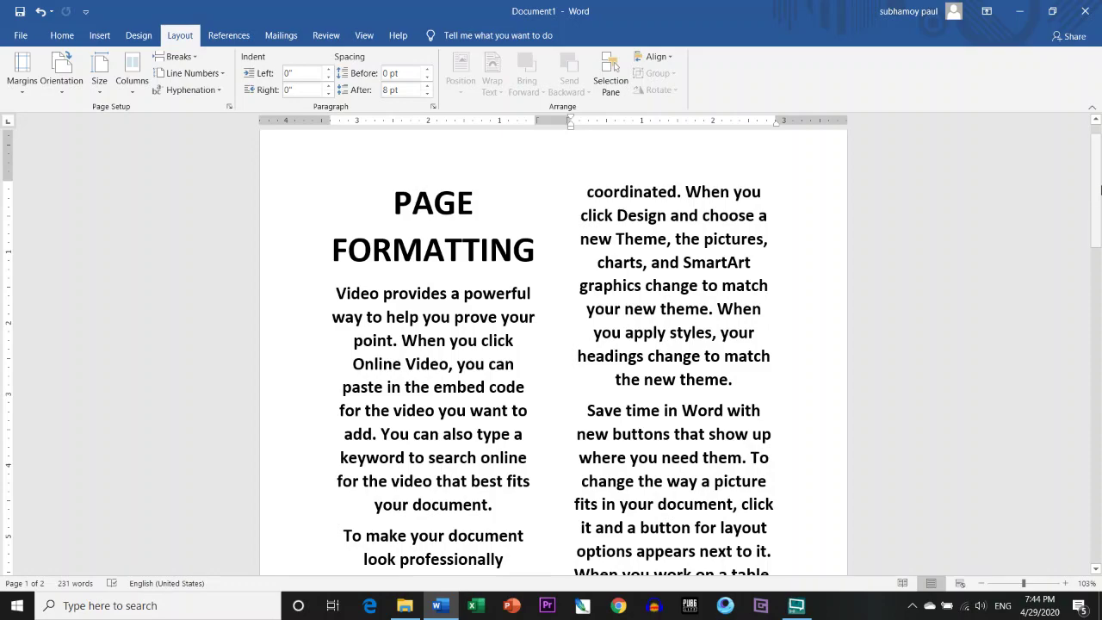
scroll(773, 327, "down", 5)
scroll(685, 255, "up", 6)
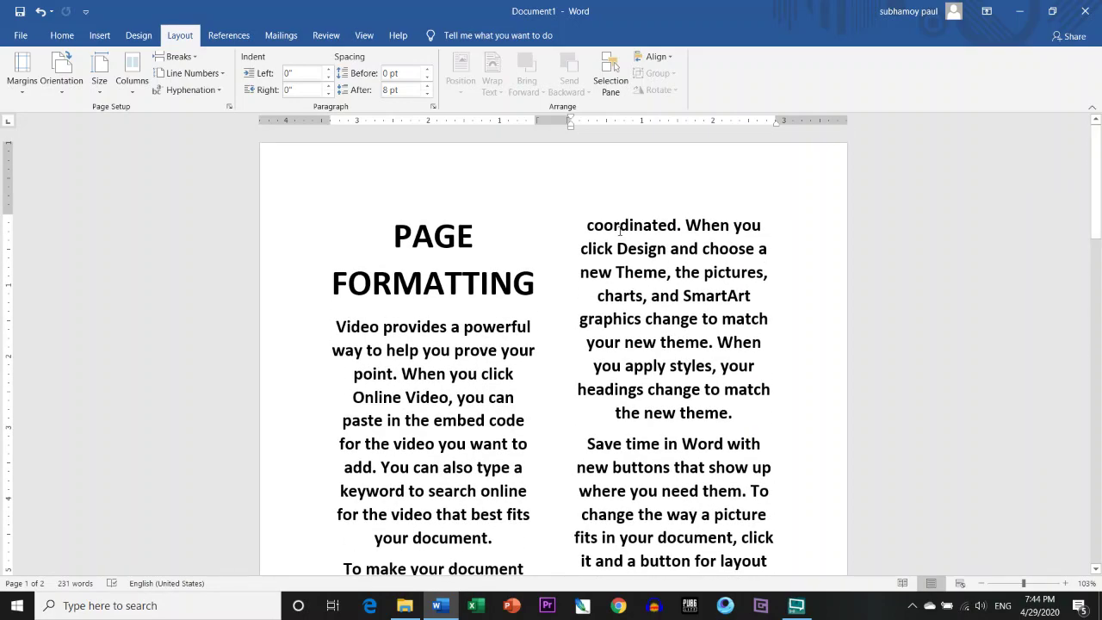
left_click(134, 97)
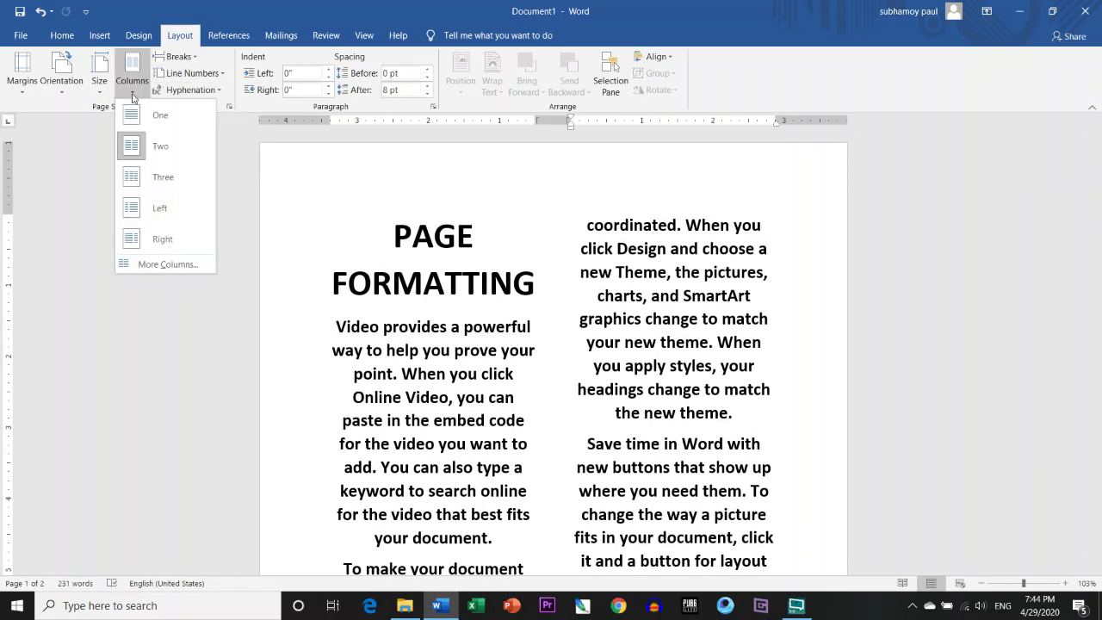
left_click(156, 178)
scroll(150, 185, "down", 10)
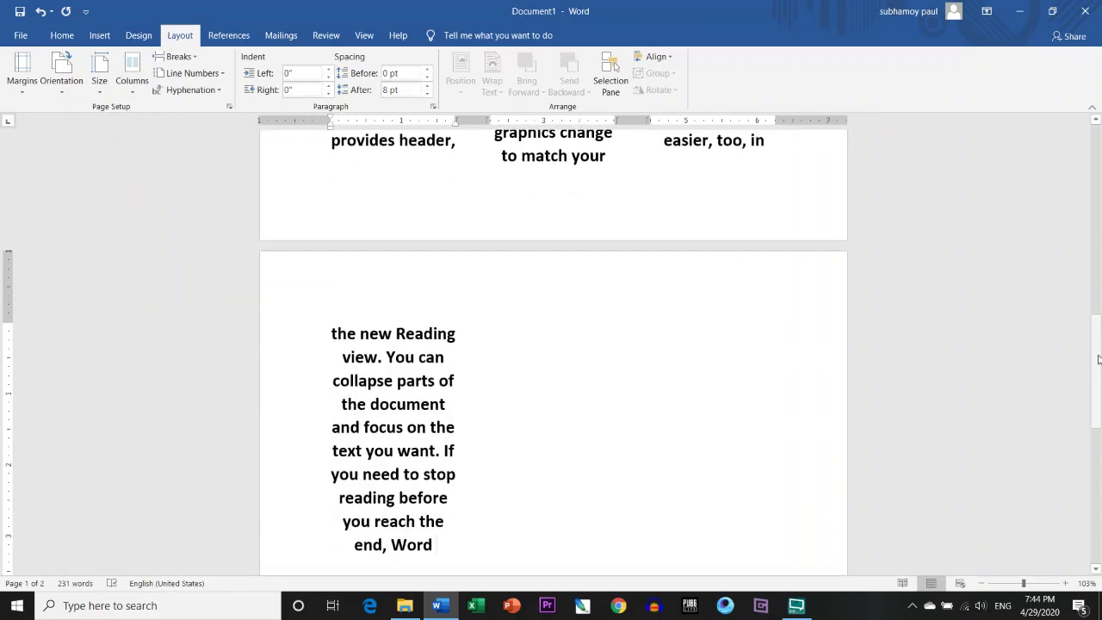
scroll(1097, 359, "up", 5)
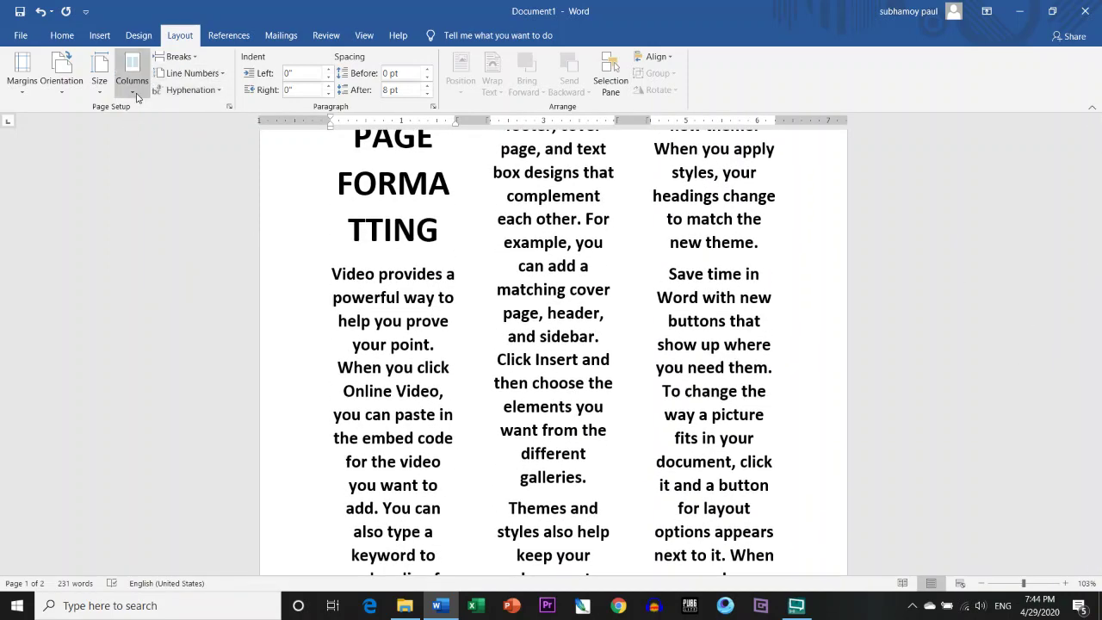
Set the page back to a single-column layout.
left_click(136, 97)
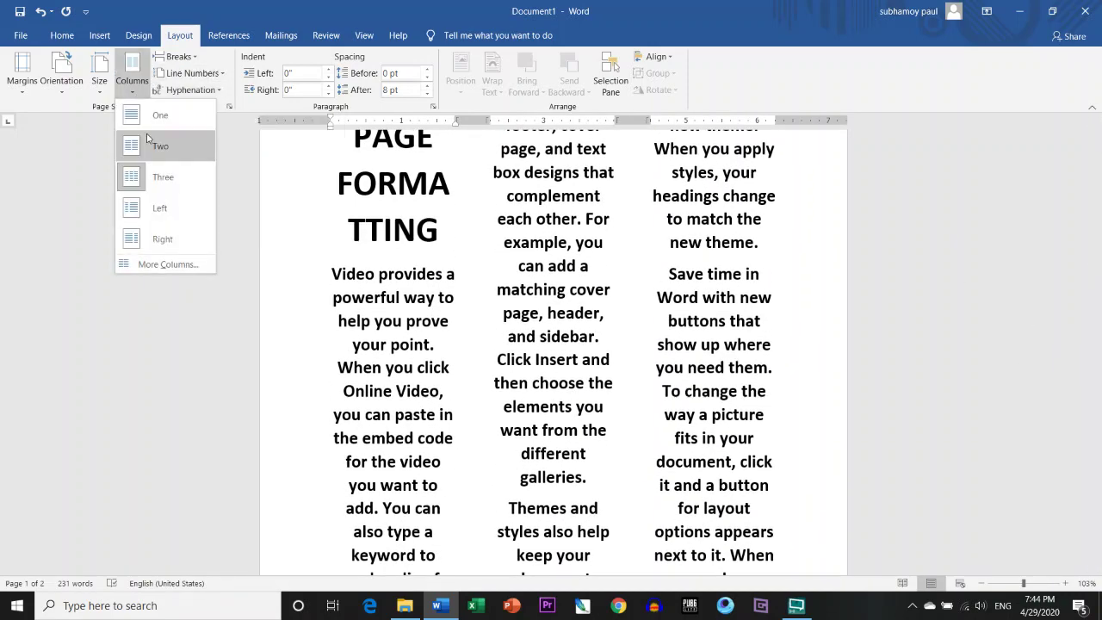
key("Escape")
scroll(797, 186, "up", 10)
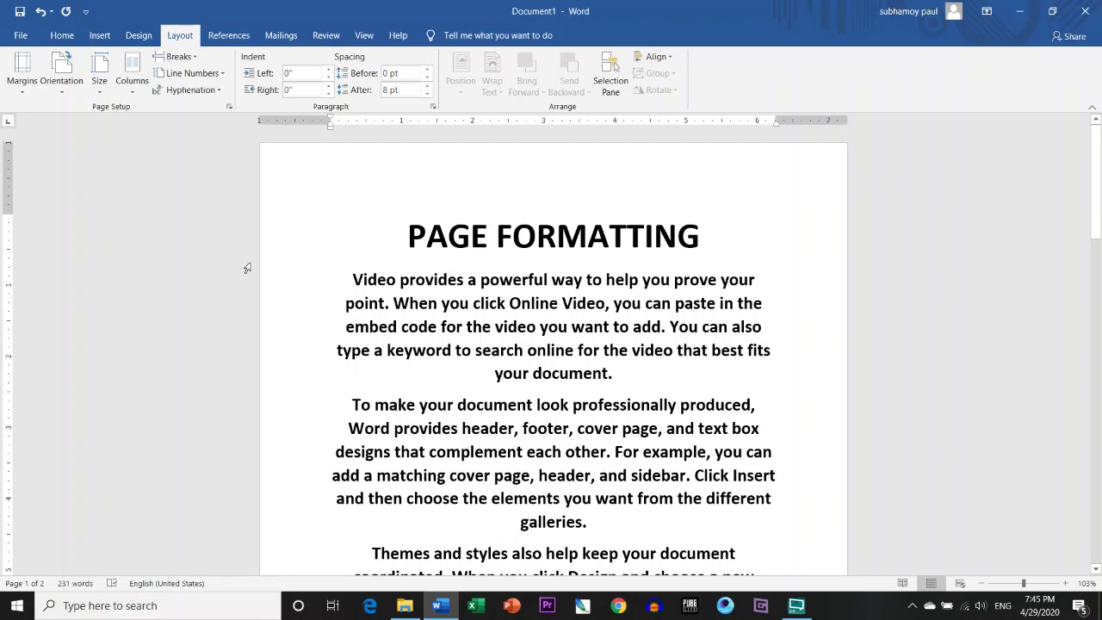
Remove the empty line on the second page so the document ends after the last sample paragraph.
left_click_drag(1100, 315, 1094, 372)
left_click(548, 415)
key("BackSpace")
key("BackSpace")
key("BackSpace")
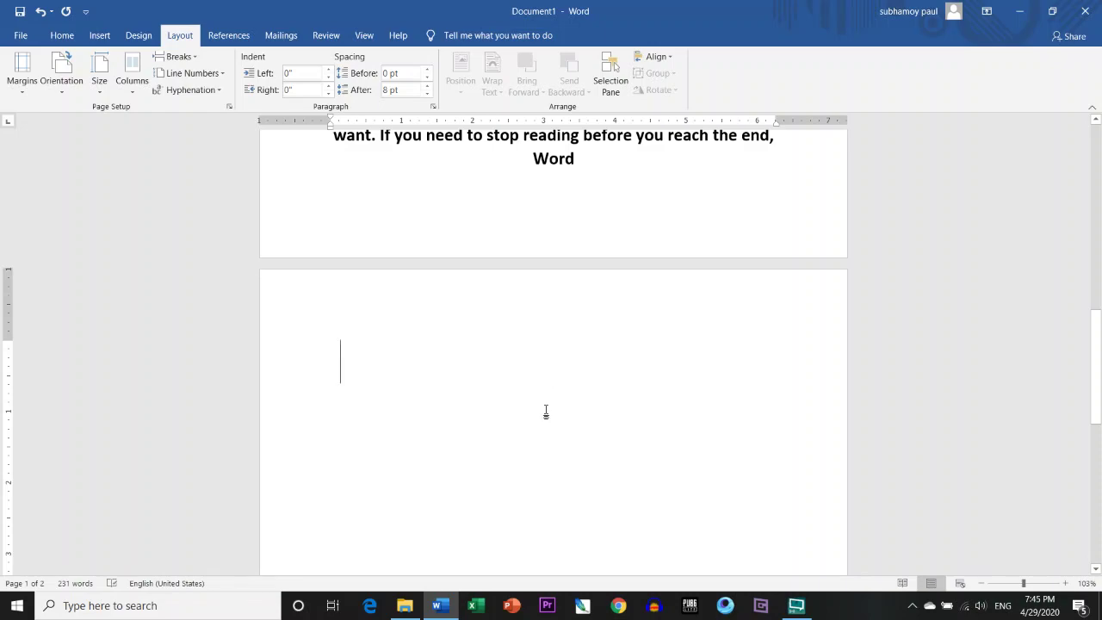
Insert a page break before the paragraph beginning "Themes and styles also help" and check both pages.
scroll(465, 360, "up", 3)
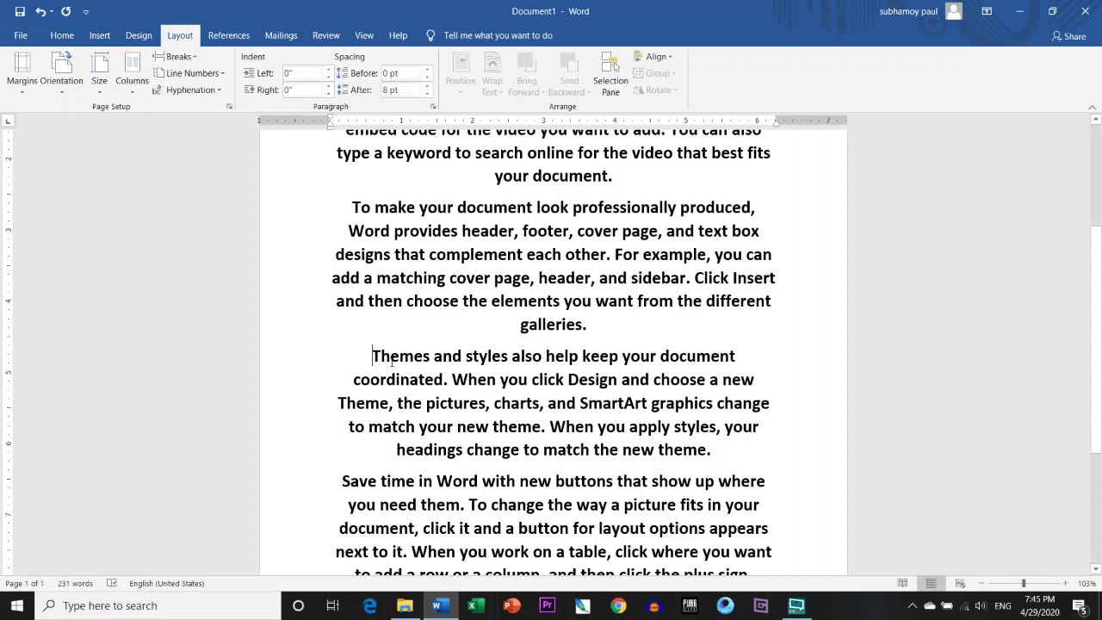
left_click(178, 56)
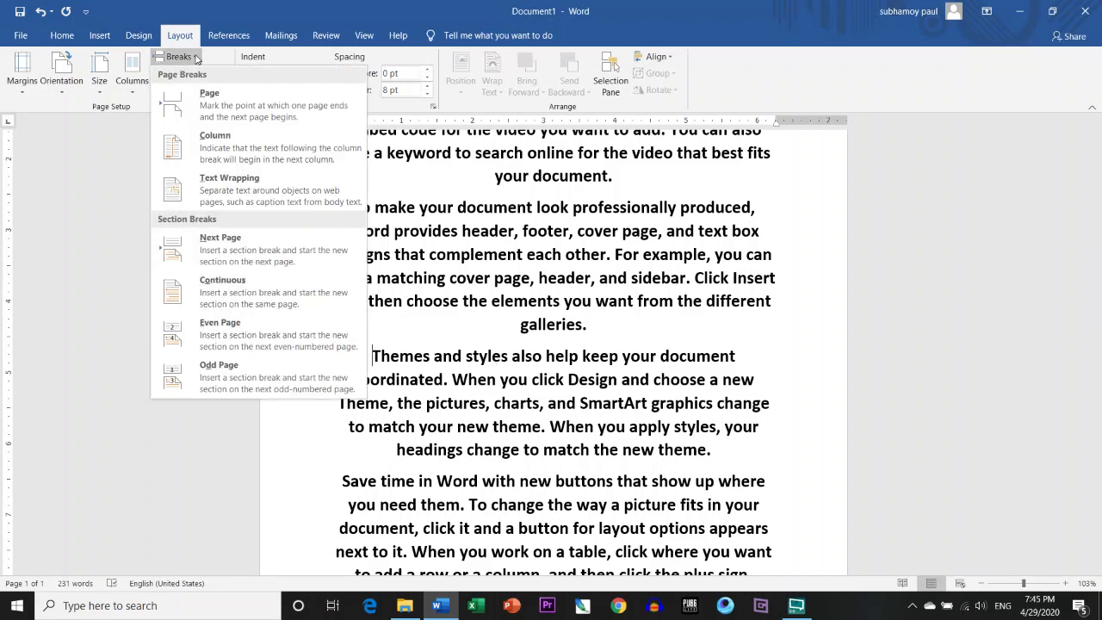
left_click(213, 108)
scroll(358, 194, "down", 4)
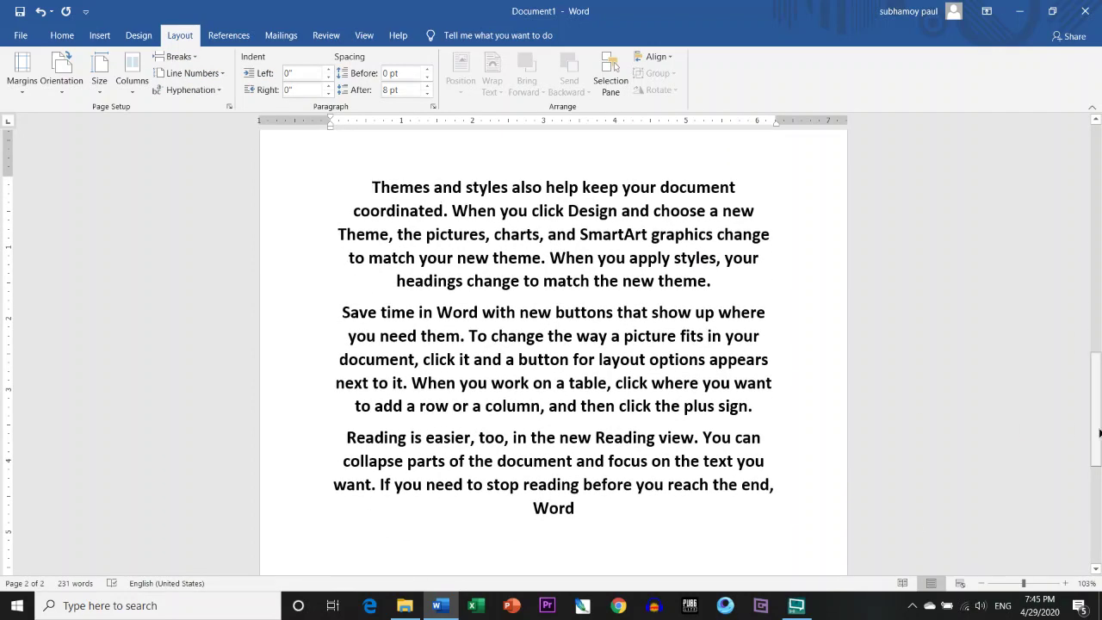
left_click_drag(1096, 409, 1096, 182)
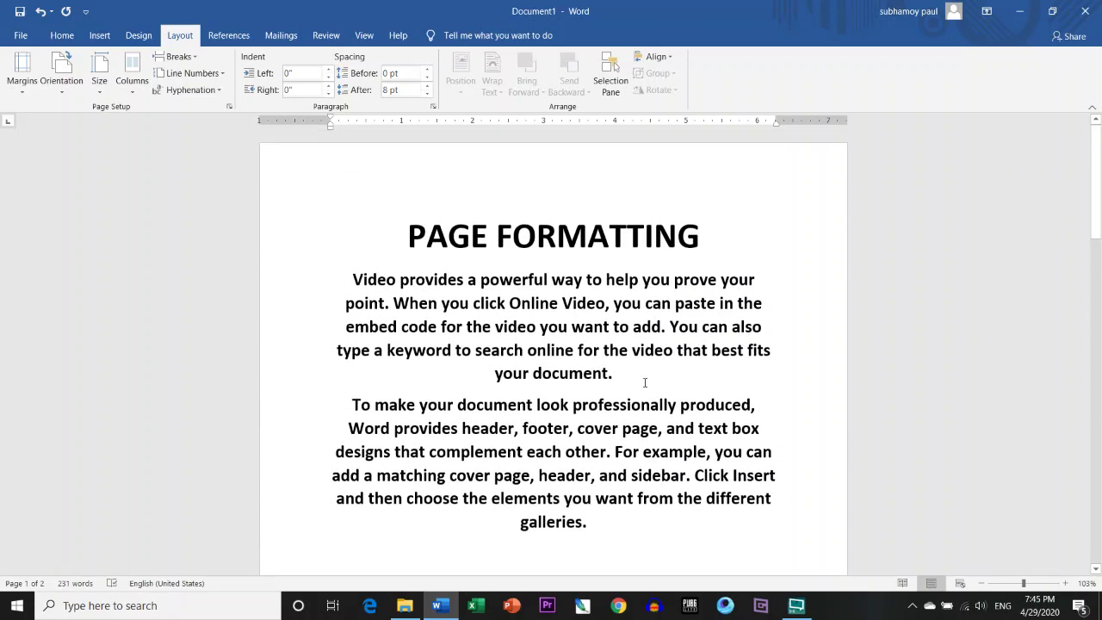
Try left and right alignment on the "PAGE FORMATTING" heading and centre it again.
left_click(62, 36)
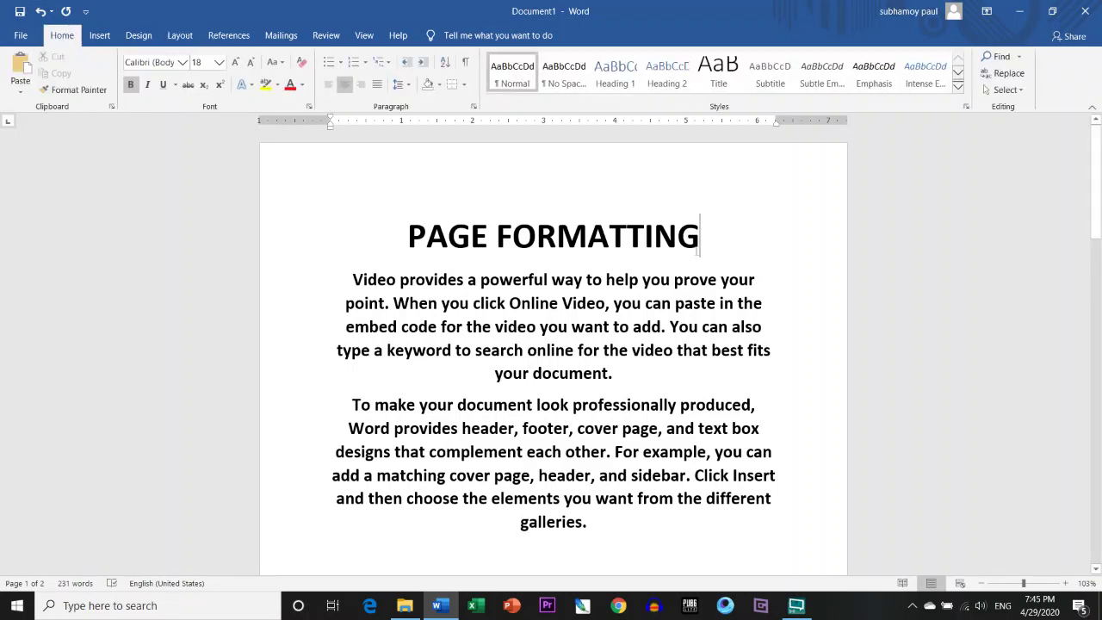
left_click_drag(697, 248, 405, 242)
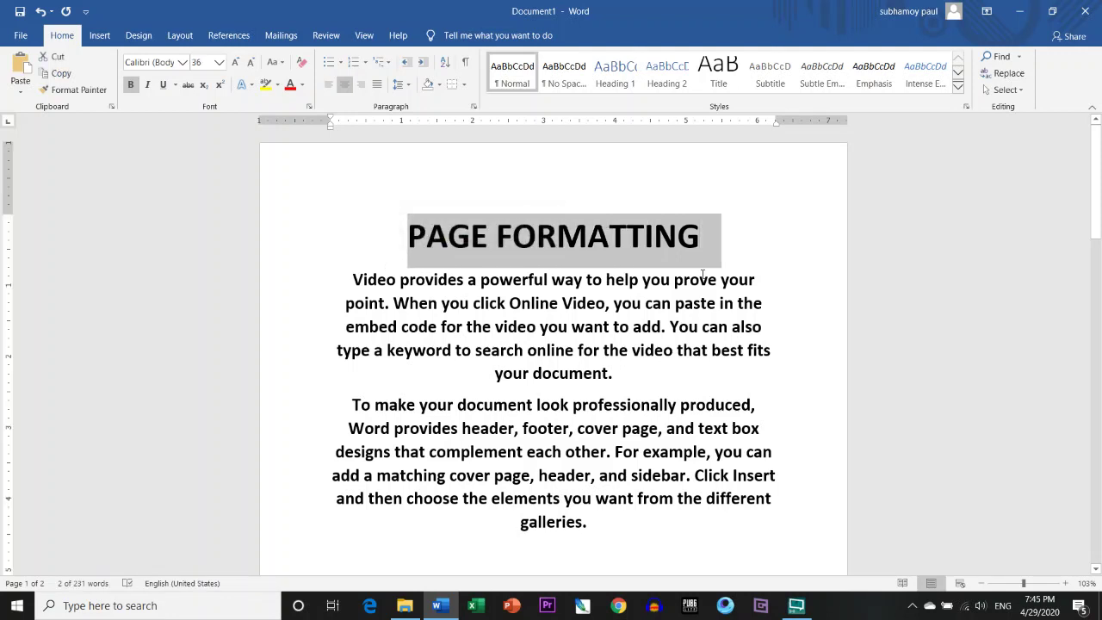
left_click_drag(719, 245, 388, 252)
left_click(328, 85)
left_click(360, 84)
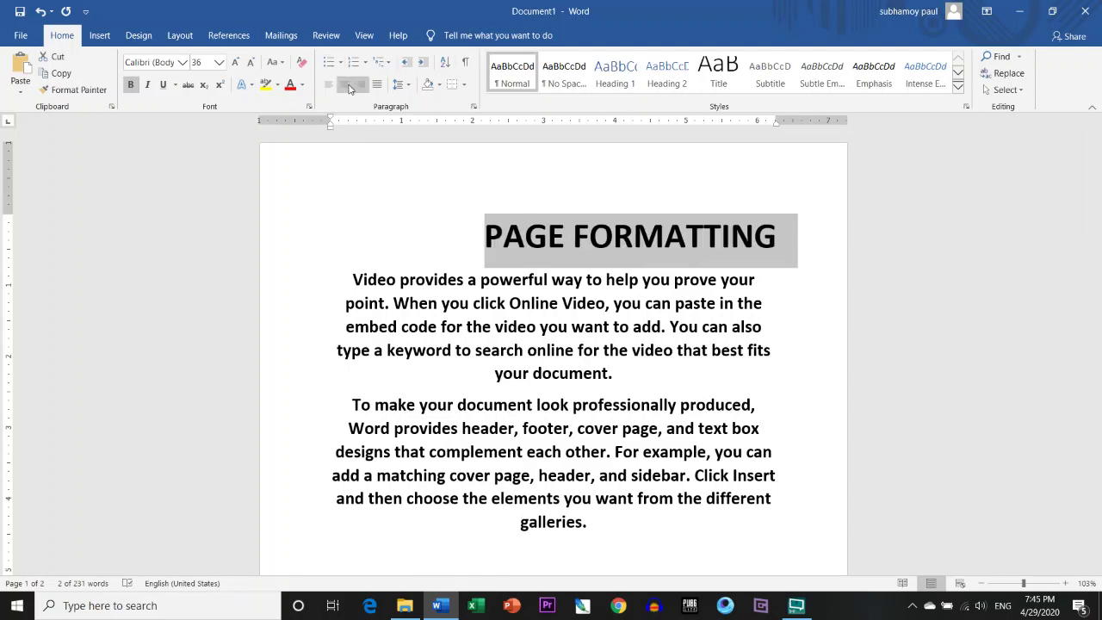
left_click(348, 86)
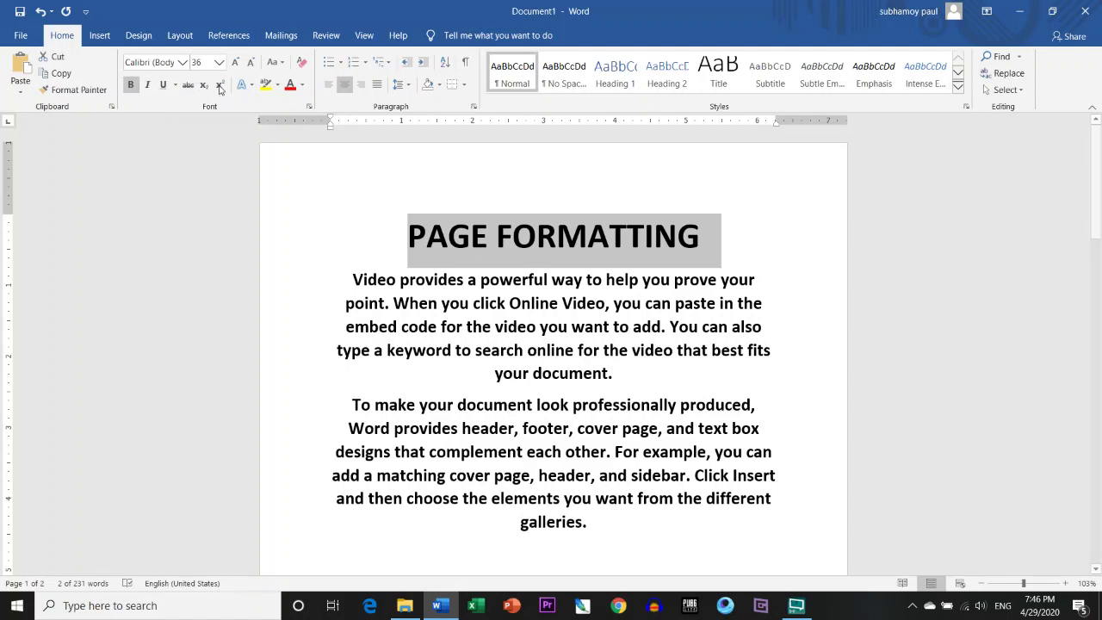
Change the font of the selected "PAGE FORMATTING" heading to Broadway and deselect it.
left_click(182, 62)
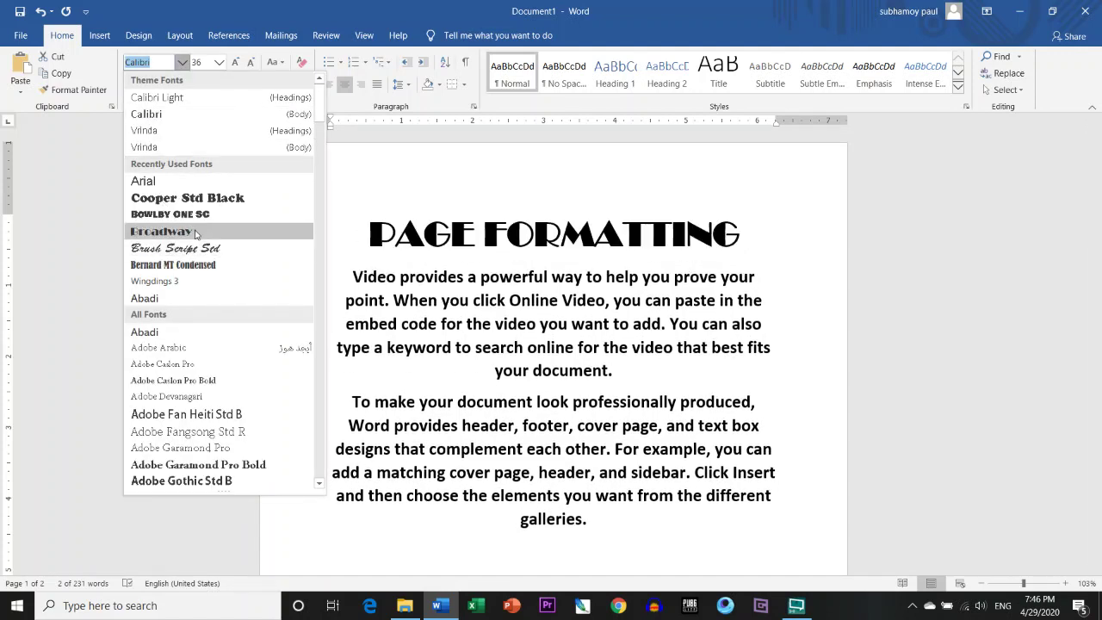
left_click(194, 231)
left_click(635, 518)
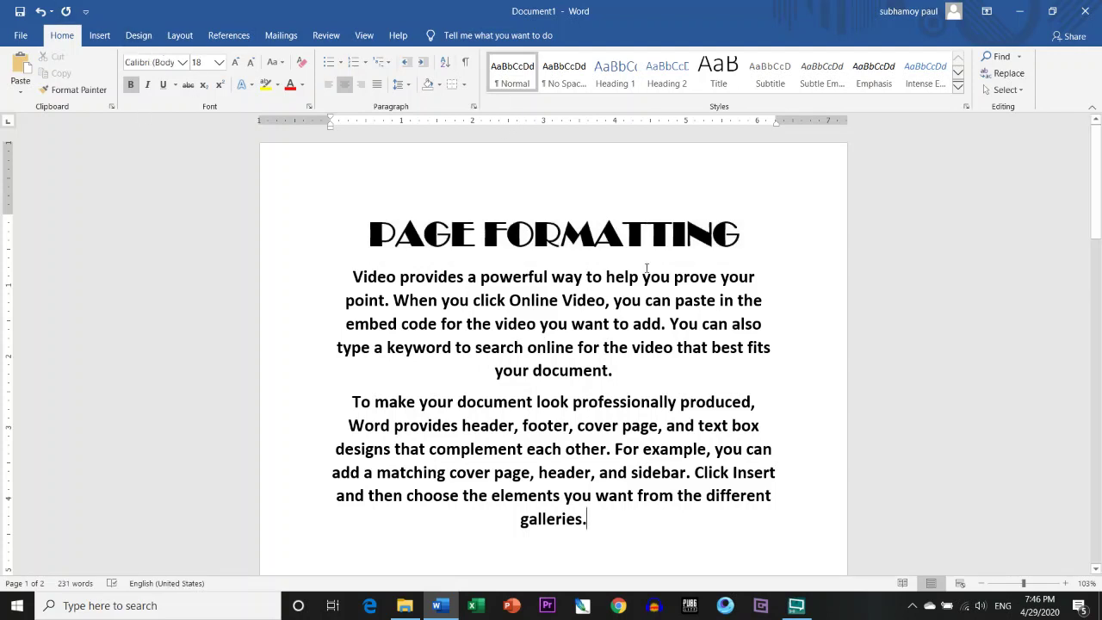
mouse_move(1095, 183)
left_mouse_down()
mouse_move(1095, 413)
mouse_move(1095, 172)
left_mouse_up()
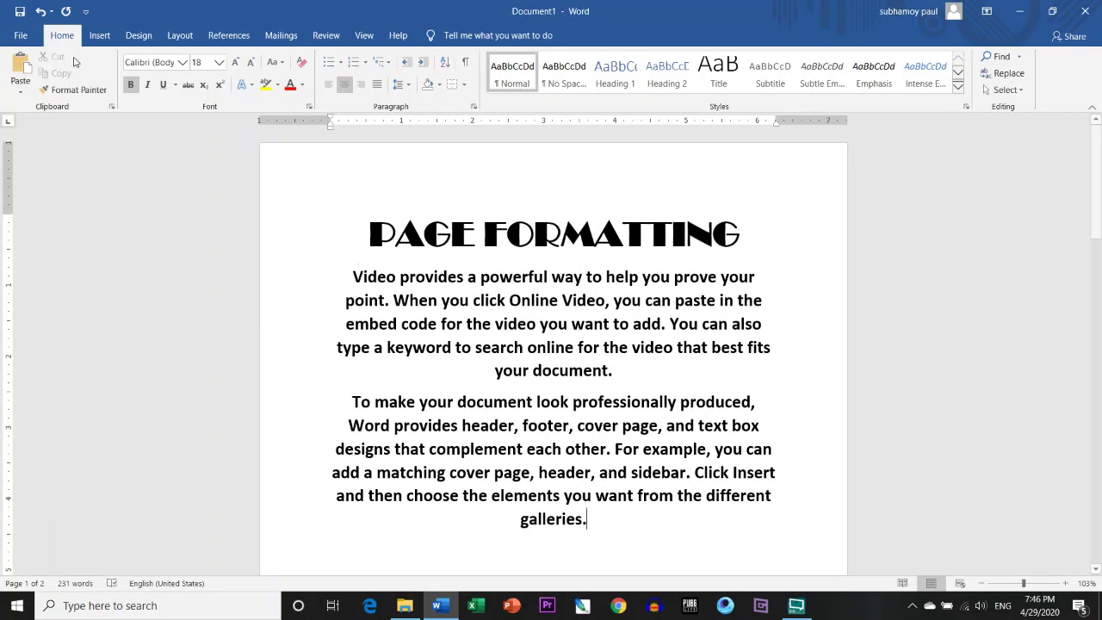
Open the print preview of the document and page forward and back through it.
left_click(21, 35)
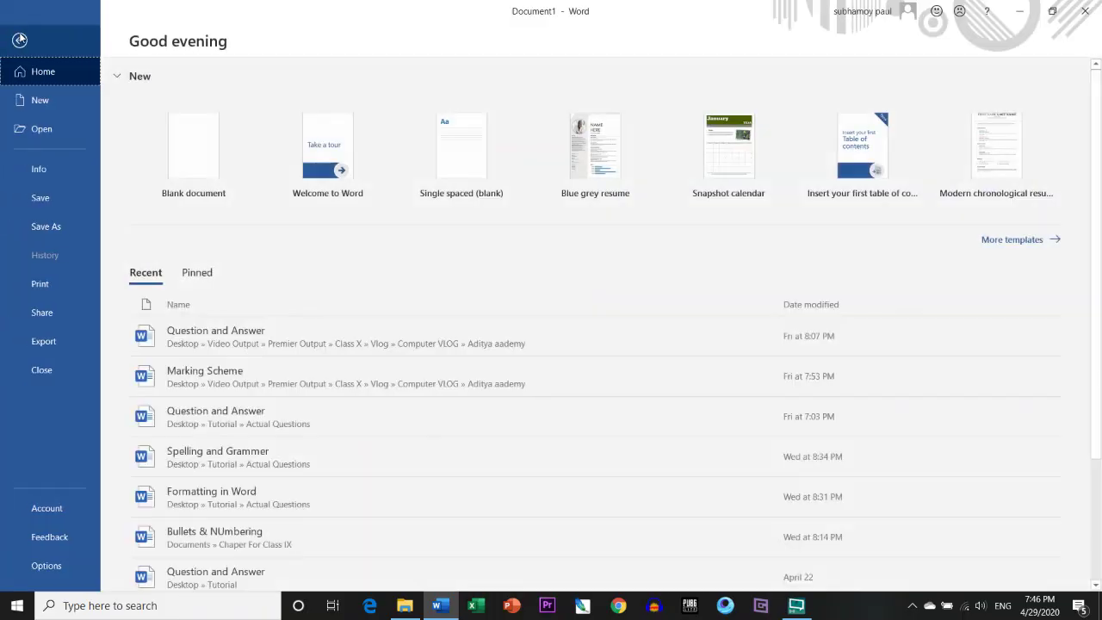
left_click(59, 286)
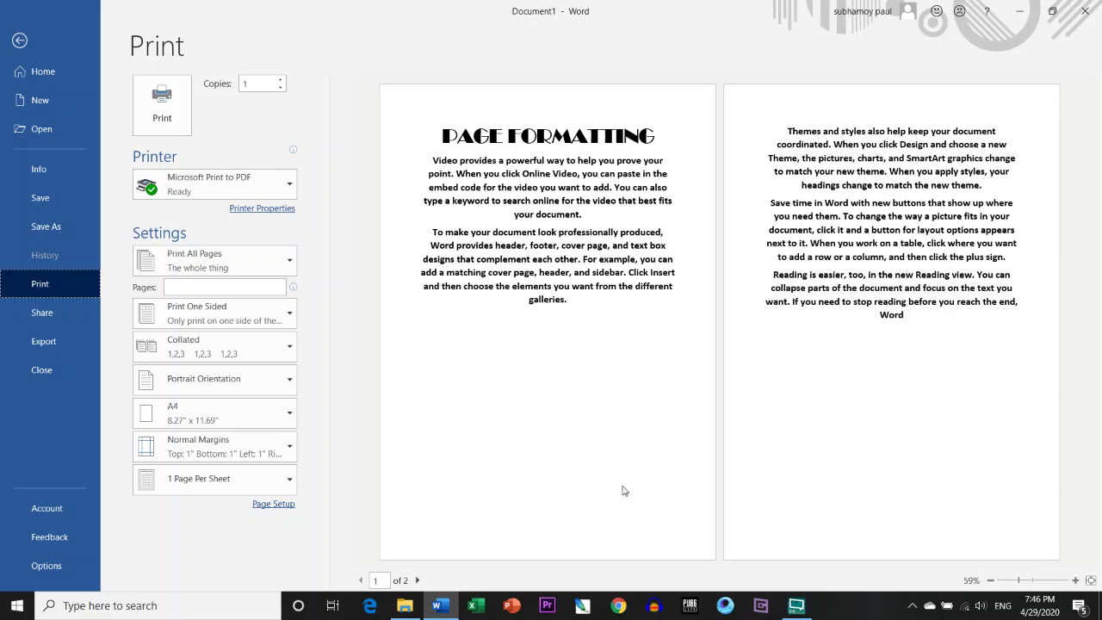
left_click(417, 581)
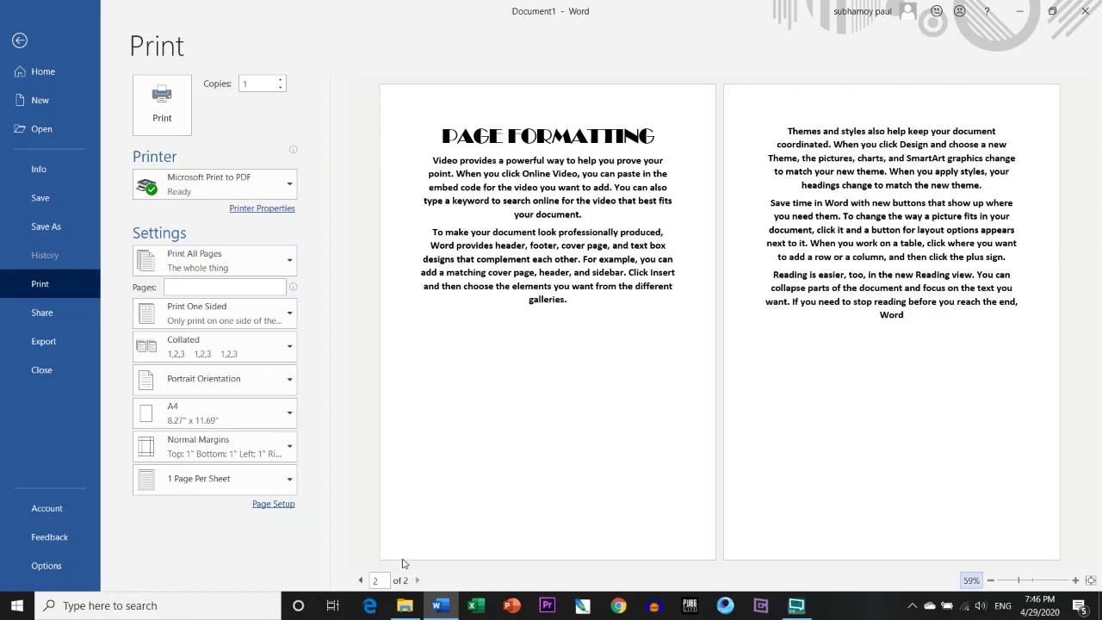
left_click(373, 581)
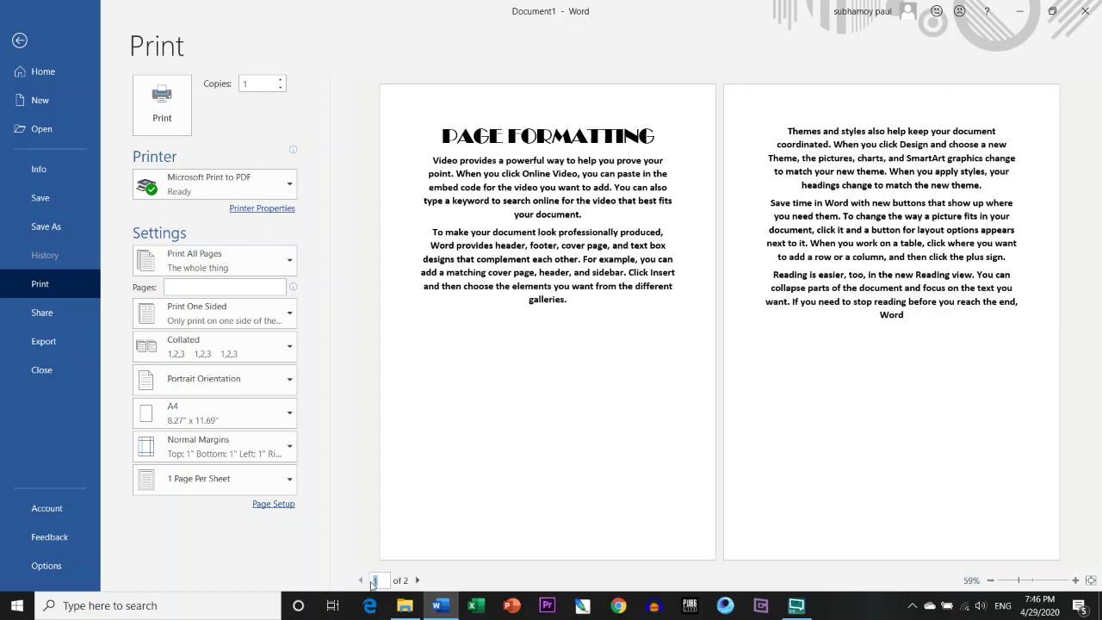
left_click(650, 370)
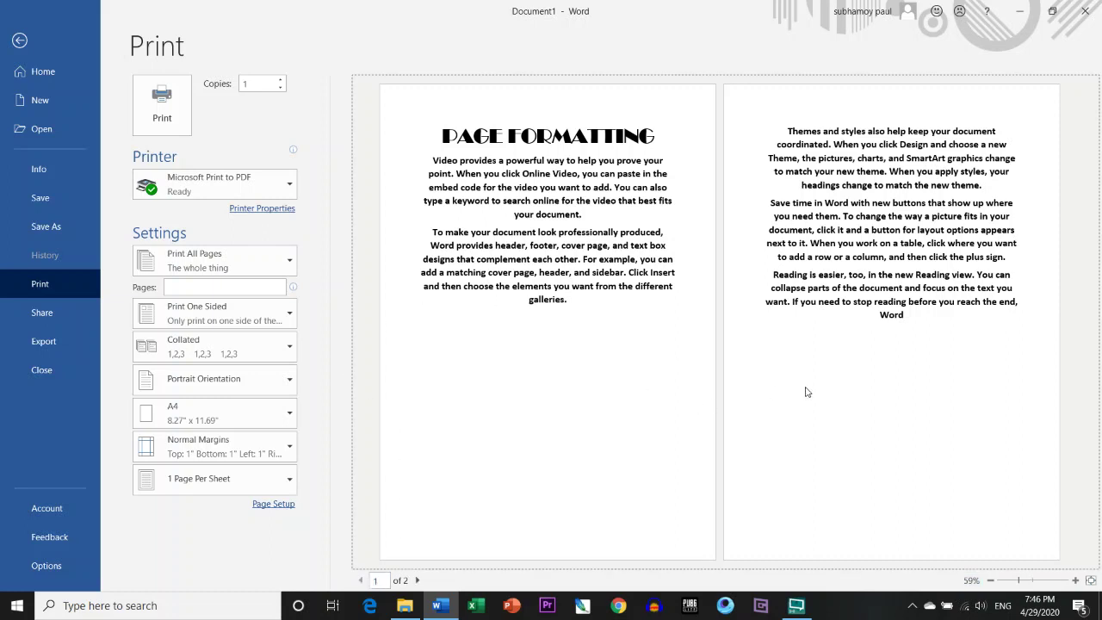
Zoom the print preview out and in to 110%, view both pages and return to the document.
left_click(1032, 581)
left_click_drag(1032, 580, 1014, 581)
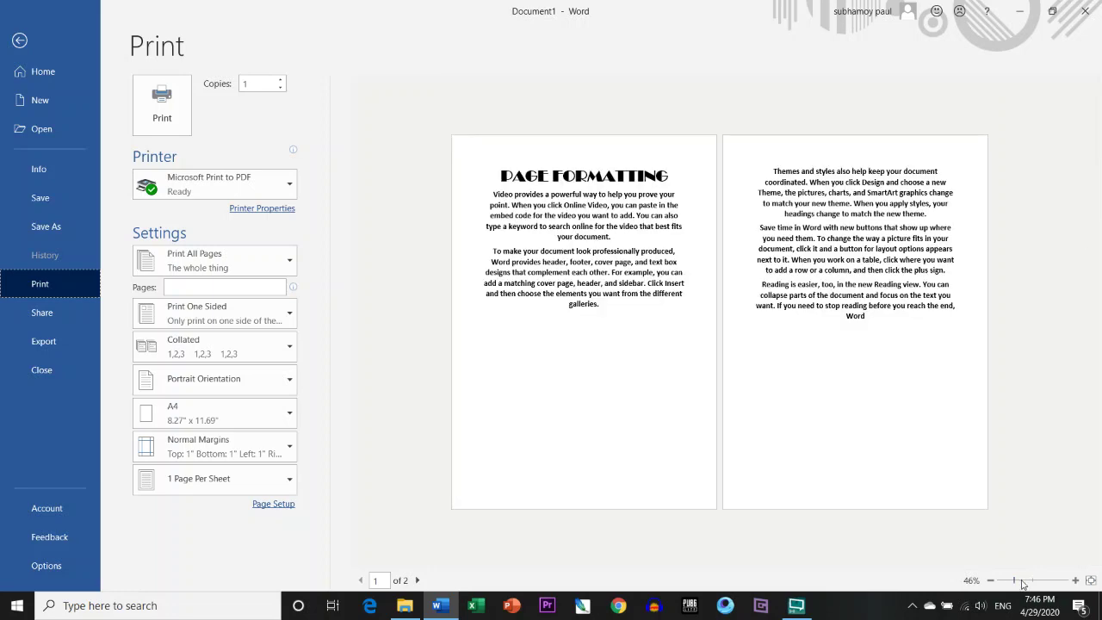
left_click_drag(1023, 582, 1034, 583)
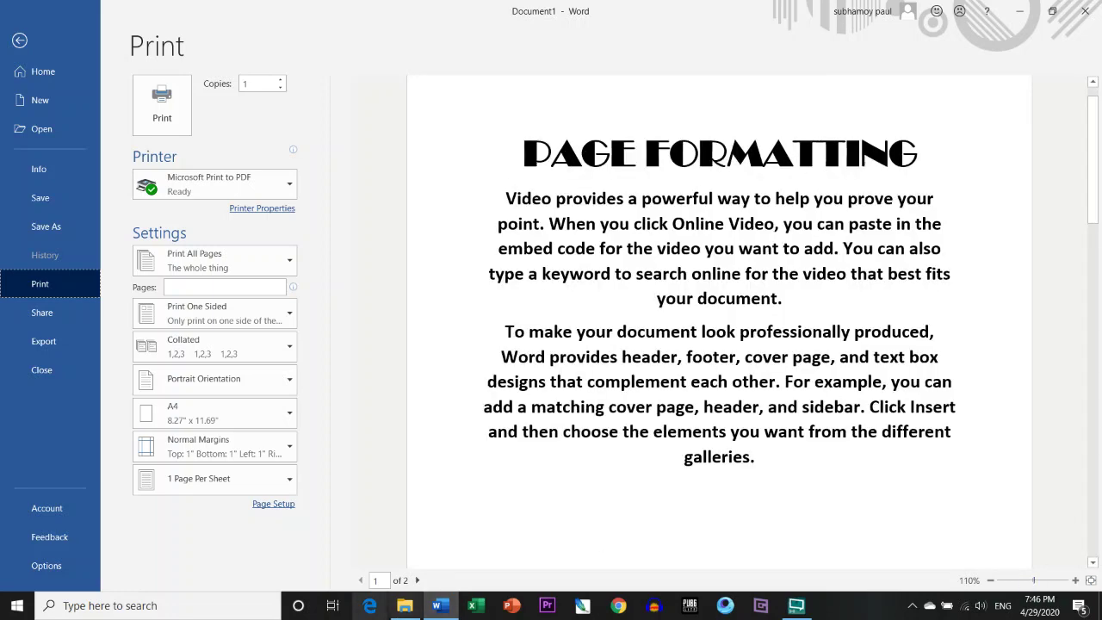
left_click(421, 582)
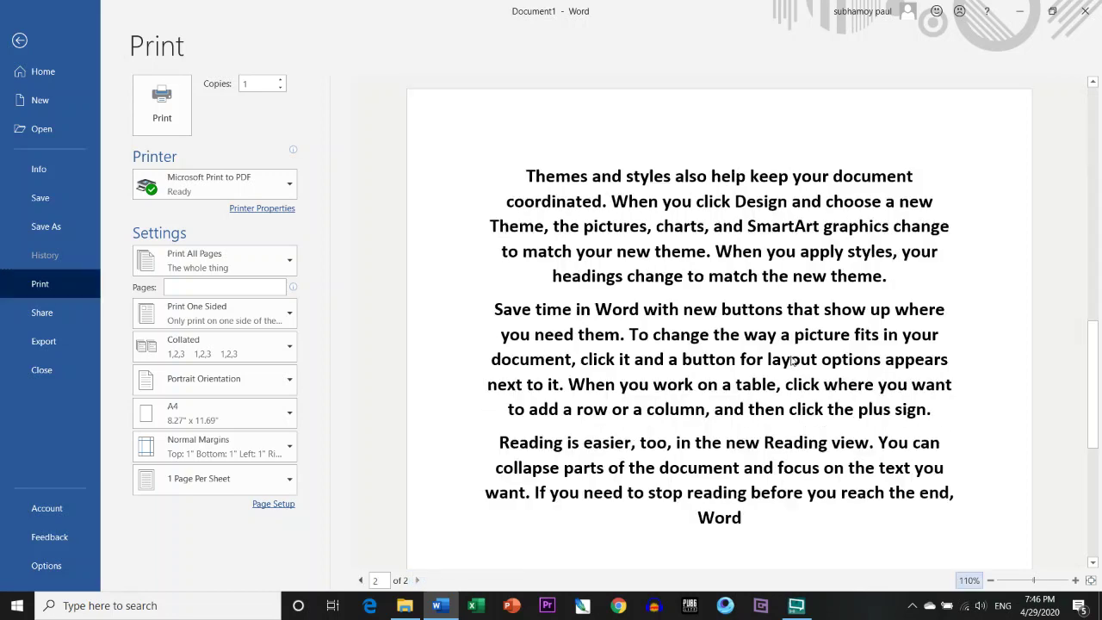
left_click(361, 581)
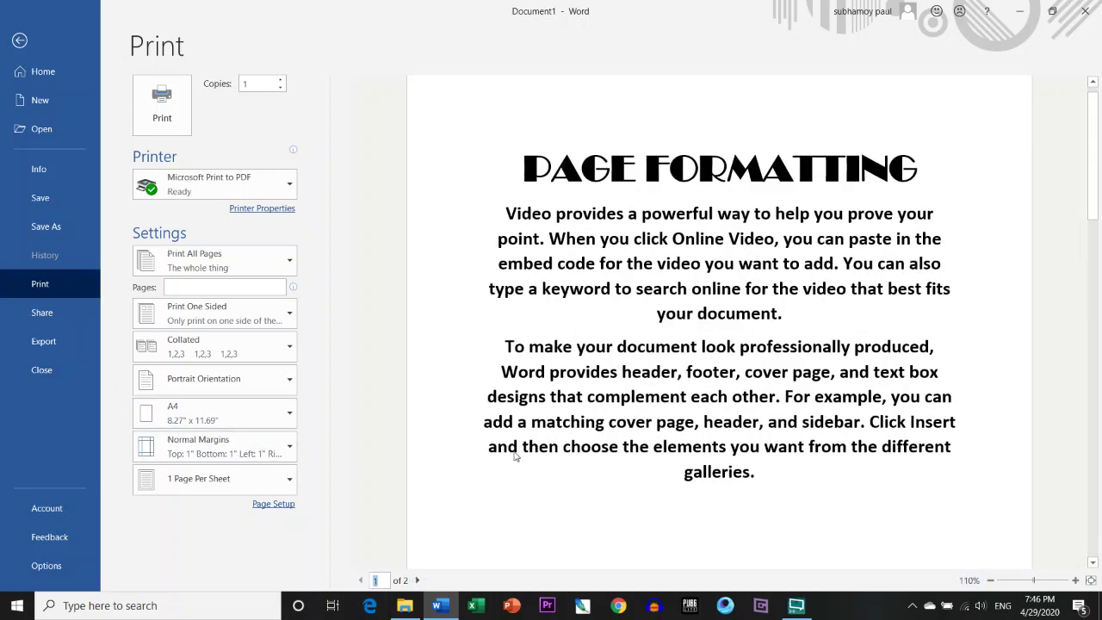
left_click(21, 41)
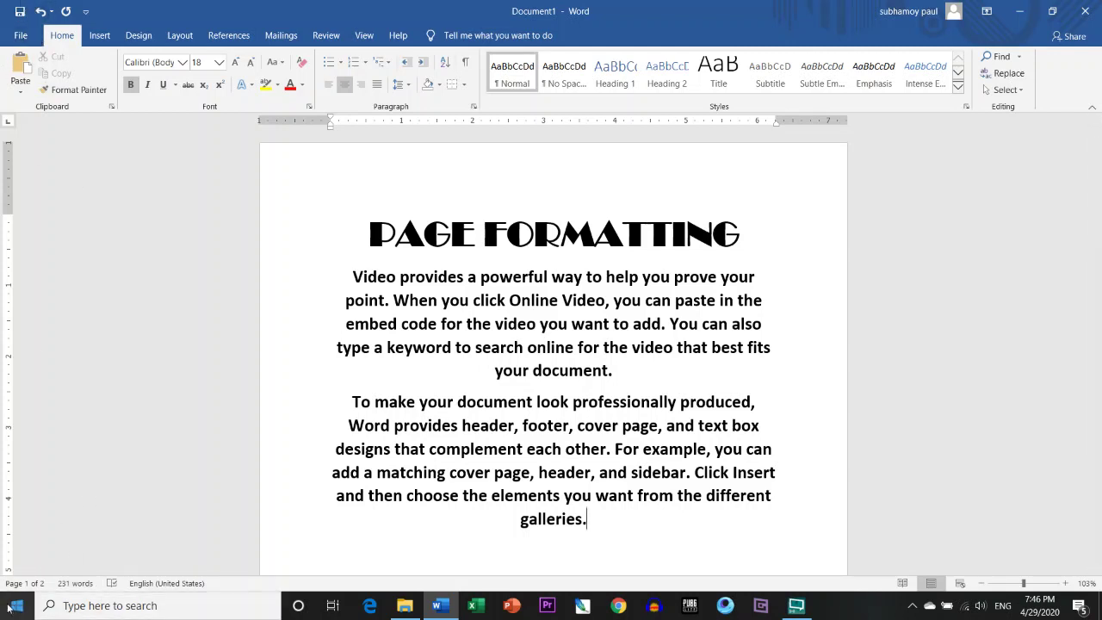
Reopen the print preview and go back to the document.
left_click(23, 36)
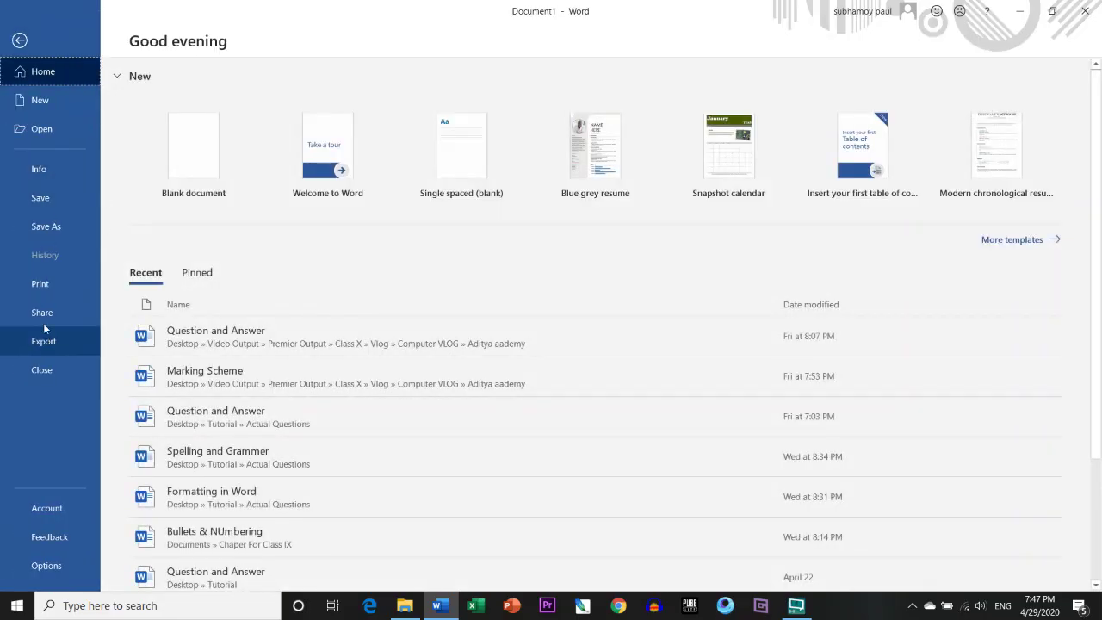
left_click(40, 283)
left_click(19, 40)
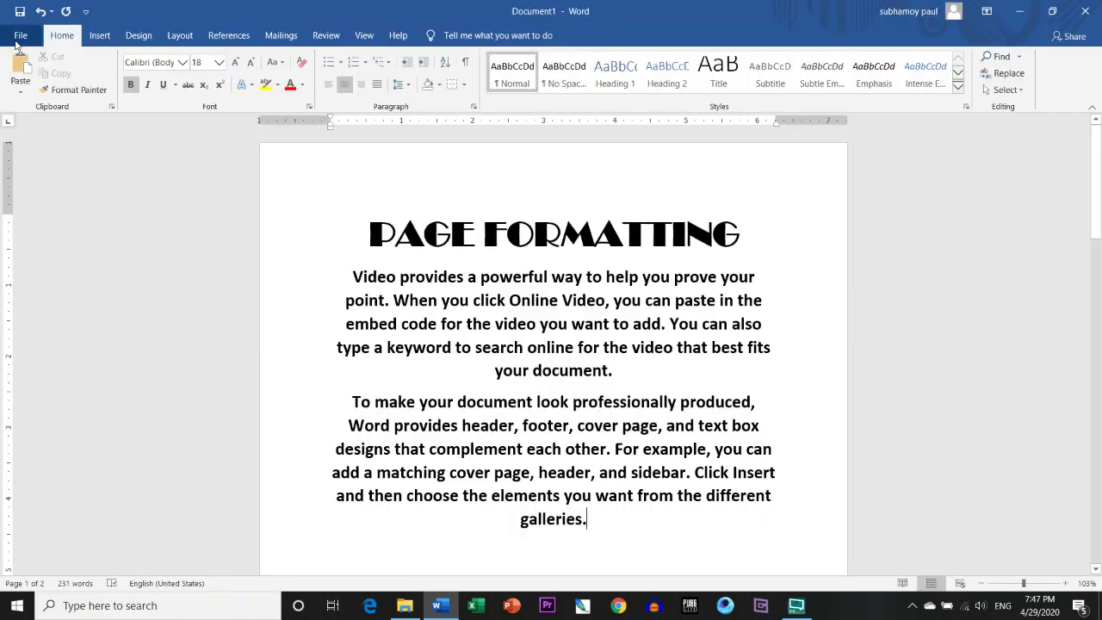
Add a "Ctrl + p" line below the first page's text and briefly bring up the print preview.
scroll(584, 541, "down", 2)
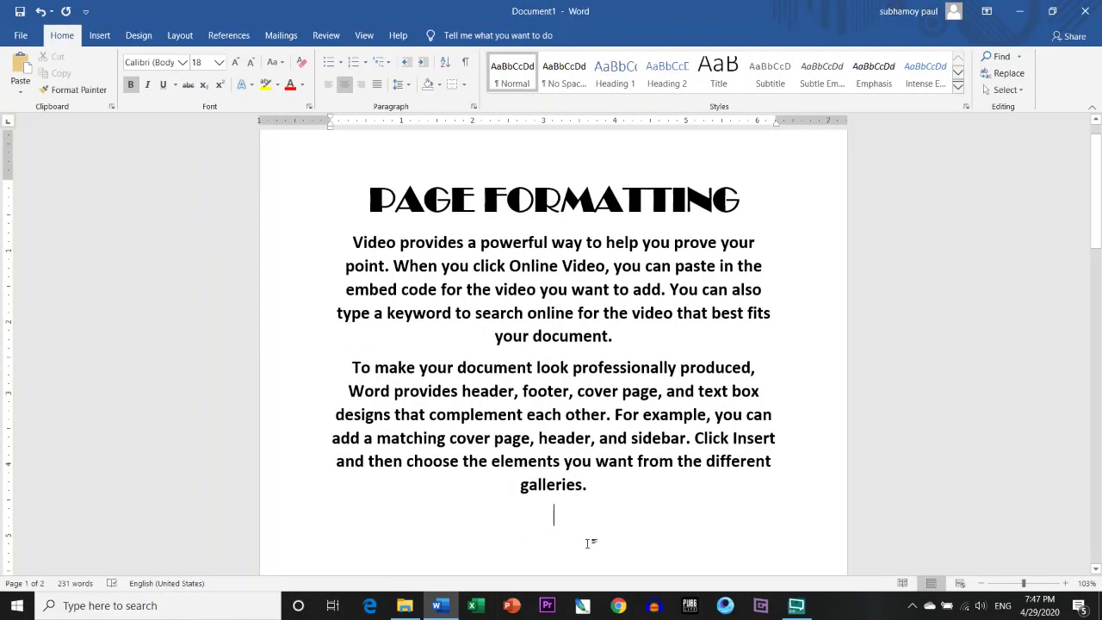
key("Return")
type("ctrl + p")
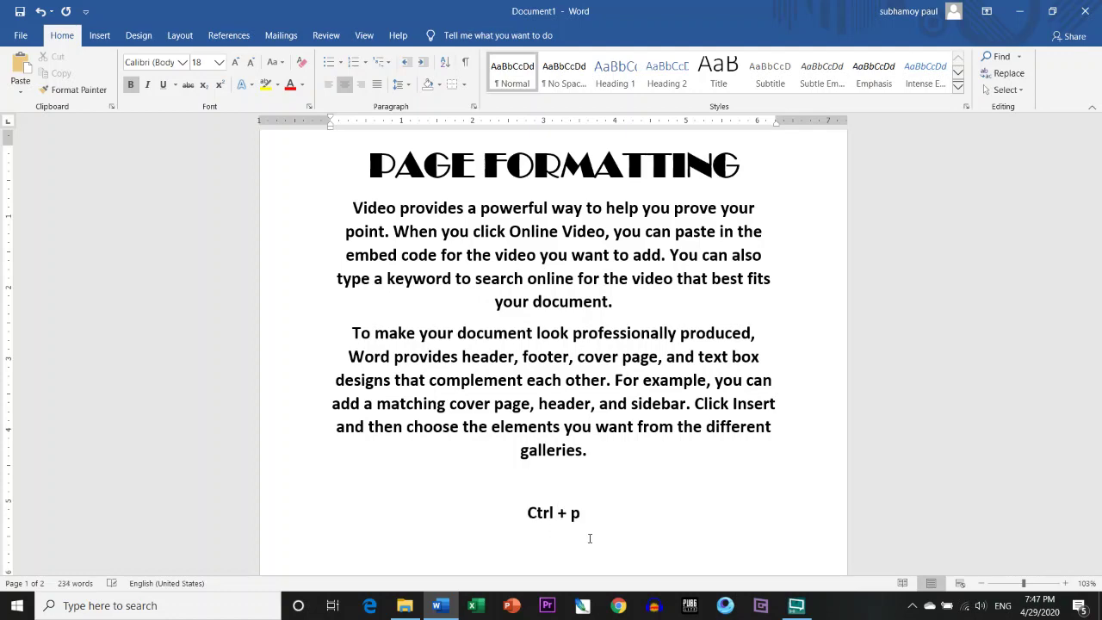
key("ctrl+p")
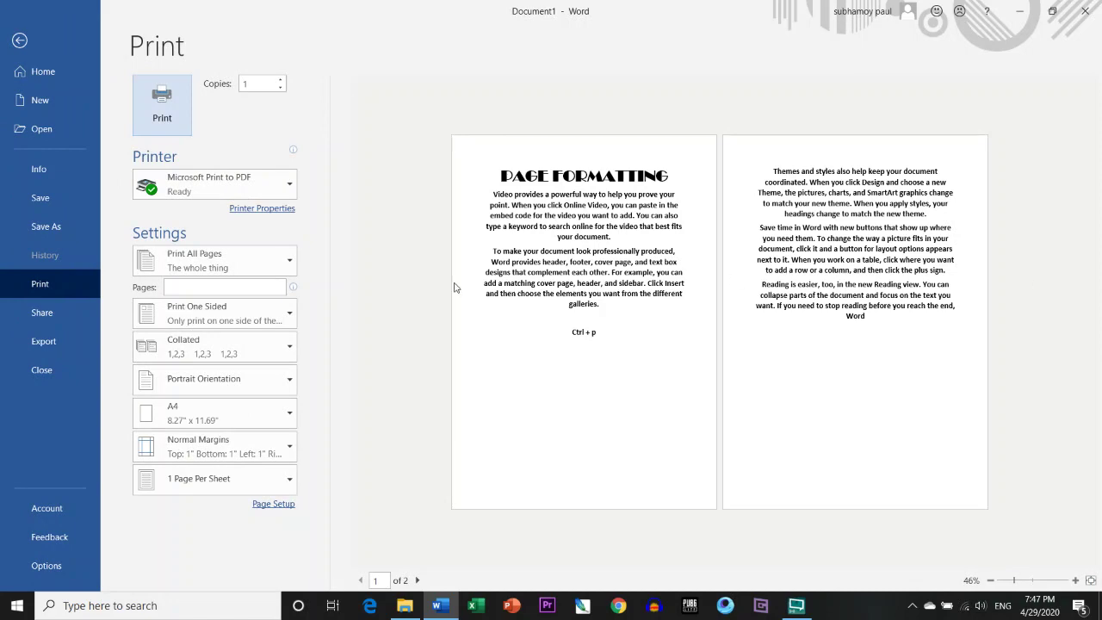
left_click(19, 40)
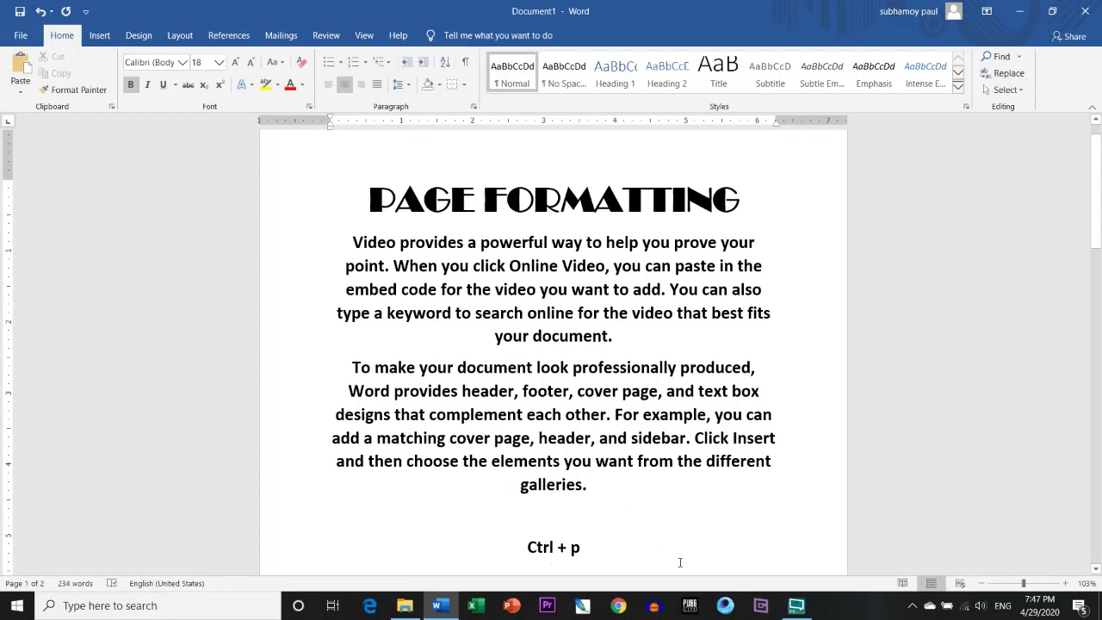
left_click(797, 605)
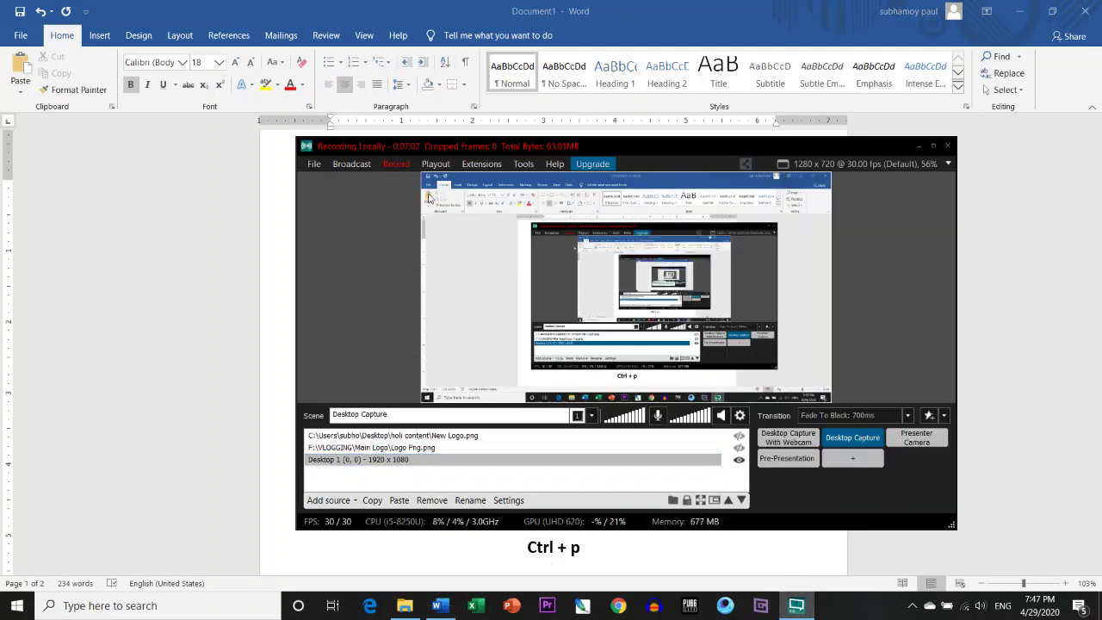